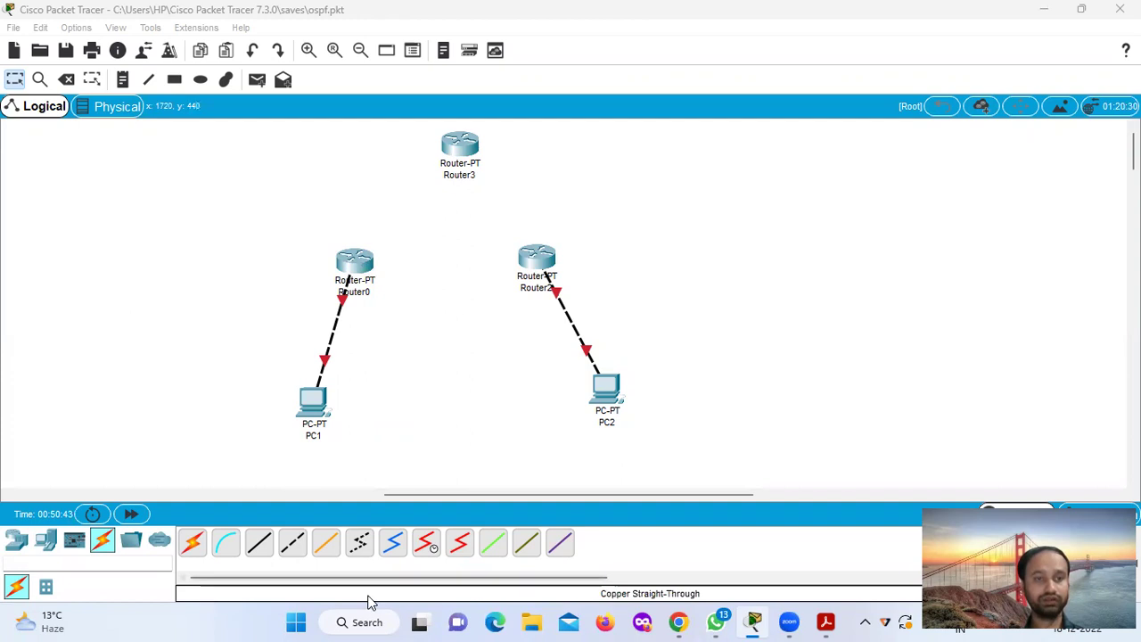
Step: Connect Router0, Router3 and Router2 to each other in a triangle using automatically chosen connection types
{"action": "left_click", "coordinate": [193, 542]}
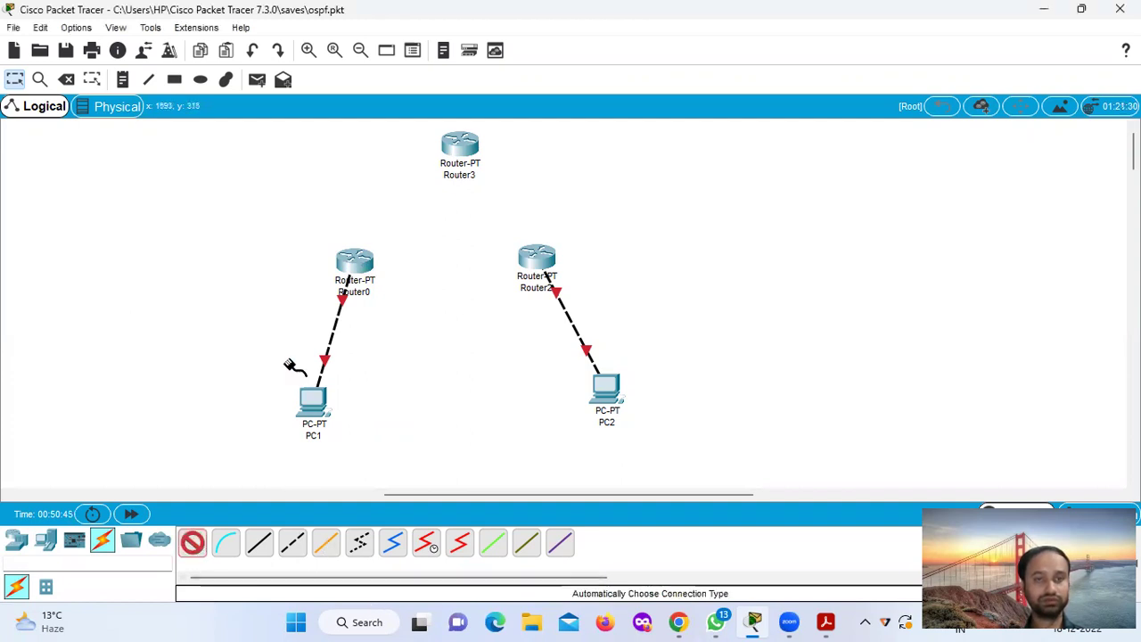
{"action": "left_click", "coordinate": [356, 261]}
{"action": "left_click", "coordinate": [460, 160]}
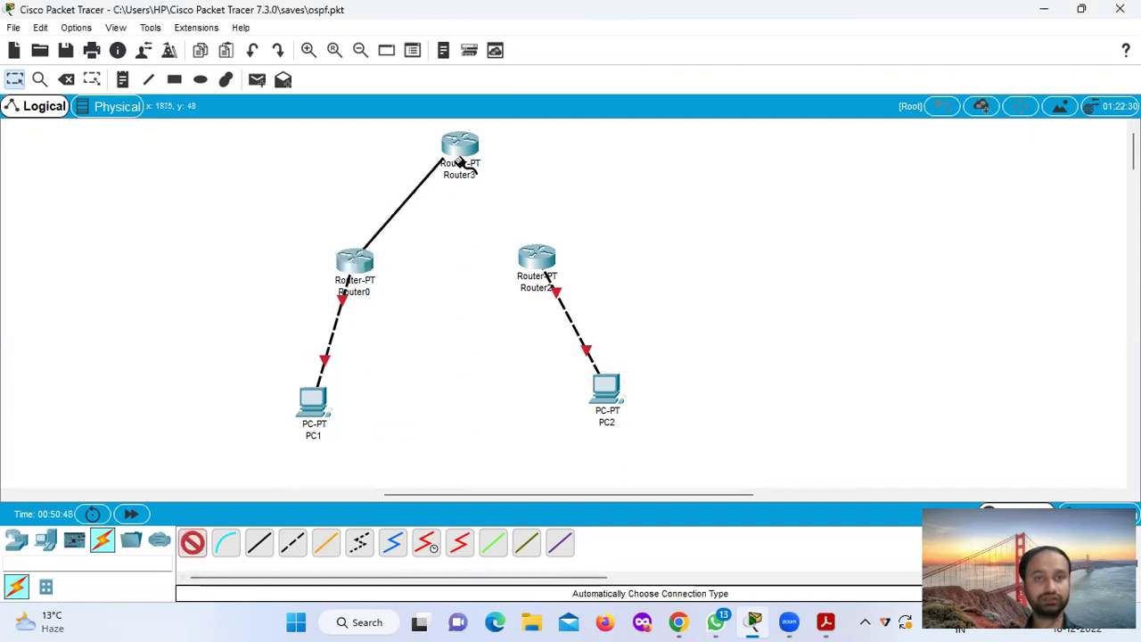
{"action": "left_click", "coordinate": [193, 542]}
{"action": "left_click", "coordinate": [469, 152]}
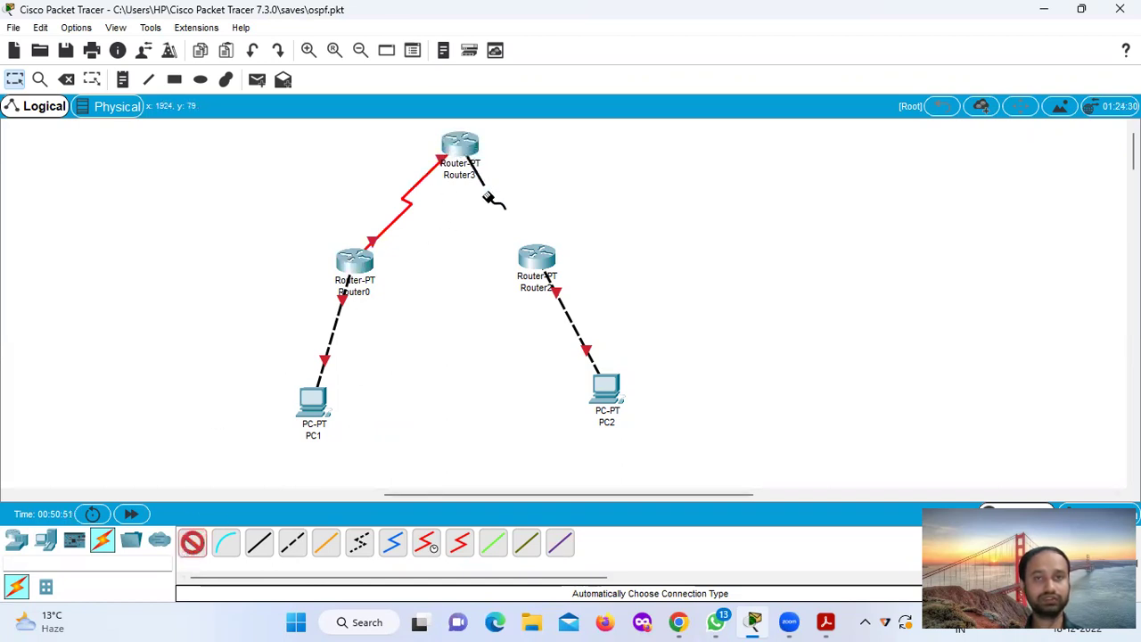
{"action": "left_click", "coordinate": [535, 258]}
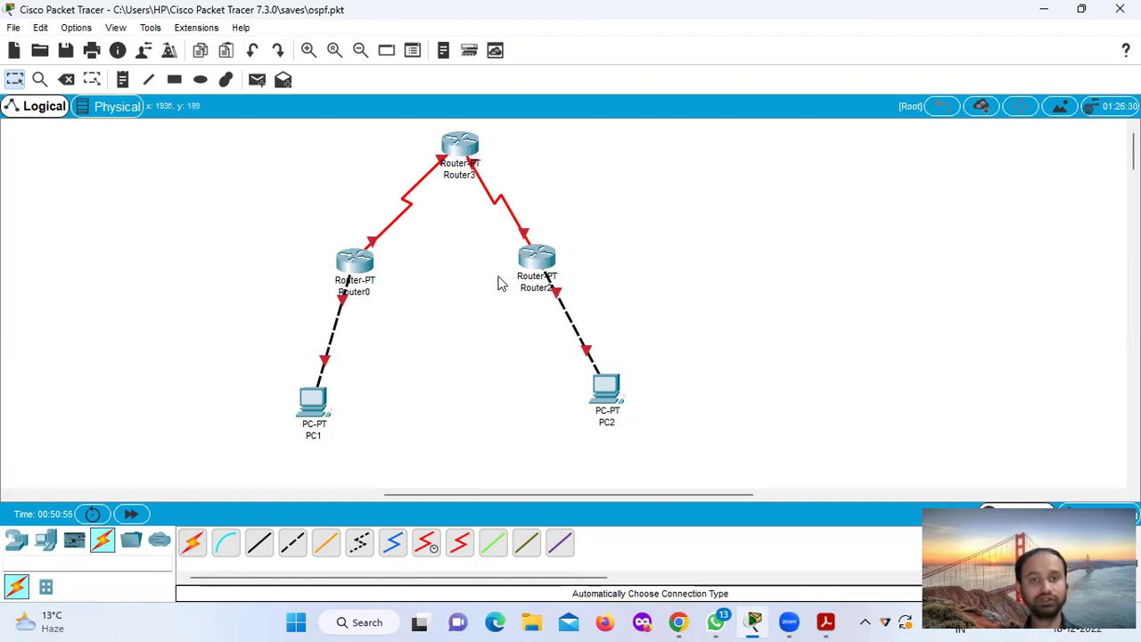
{"action": "left_click", "coordinate": [192, 543]}
{"action": "left_click", "coordinate": [370, 261]}
{"action": "left_click", "coordinate": [540, 260]}
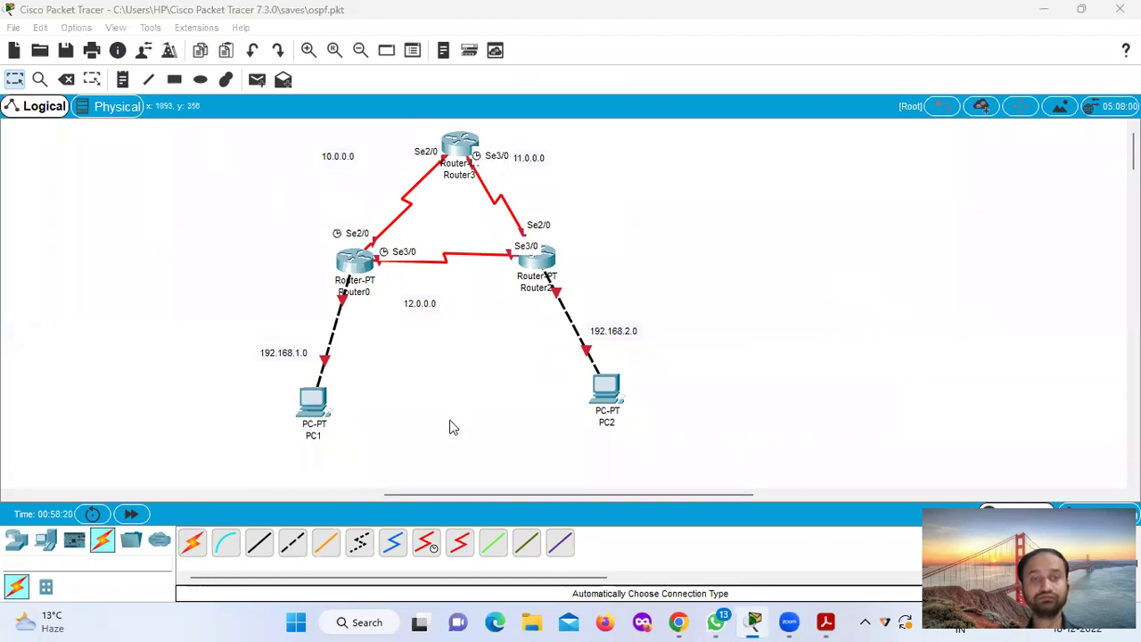
Step: Assign PC1 the static IP address 192.168.1.2 with subnet mask 255.255.255.0
{"action": "left_click", "coordinate": [313, 401]}
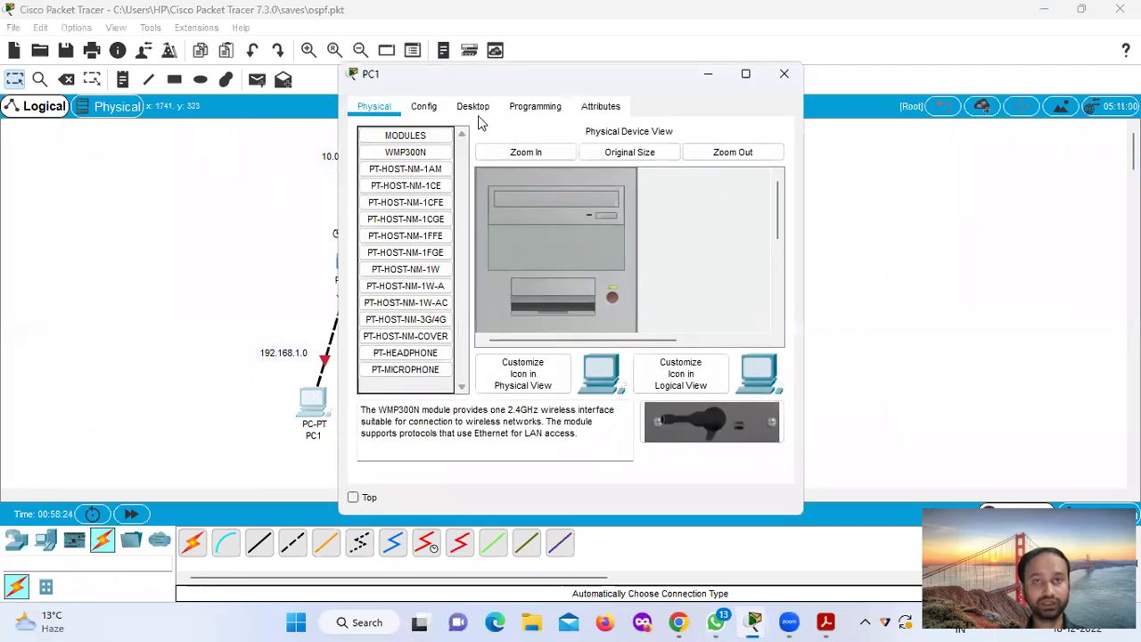
{"action": "left_click", "coordinate": [475, 108]}
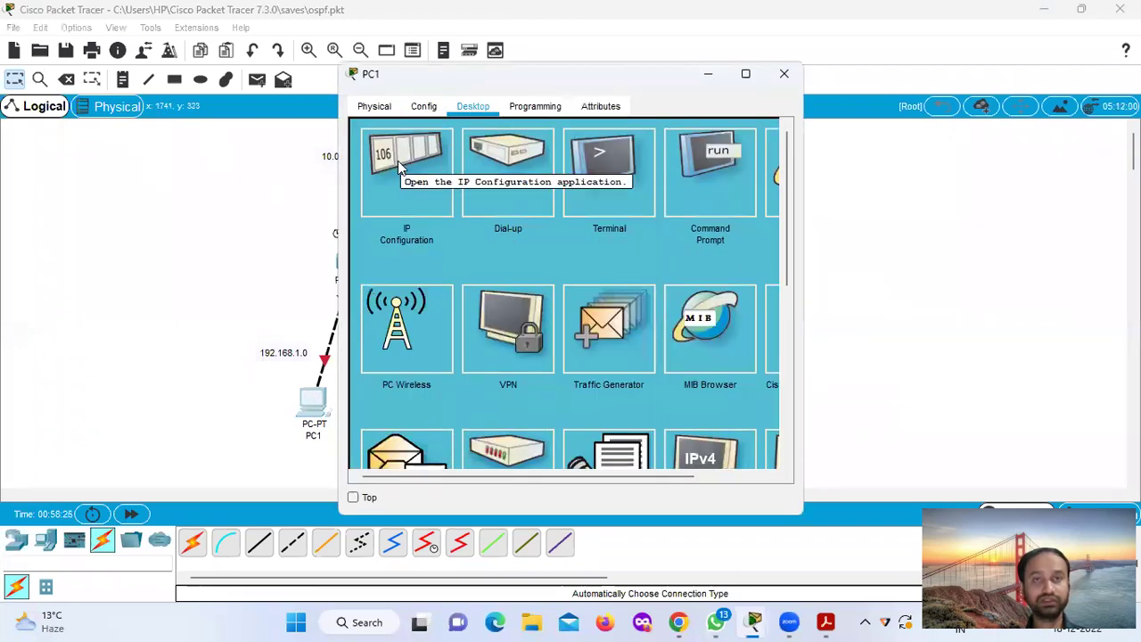
{"action": "double_click", "coordinate": [399, 165]}
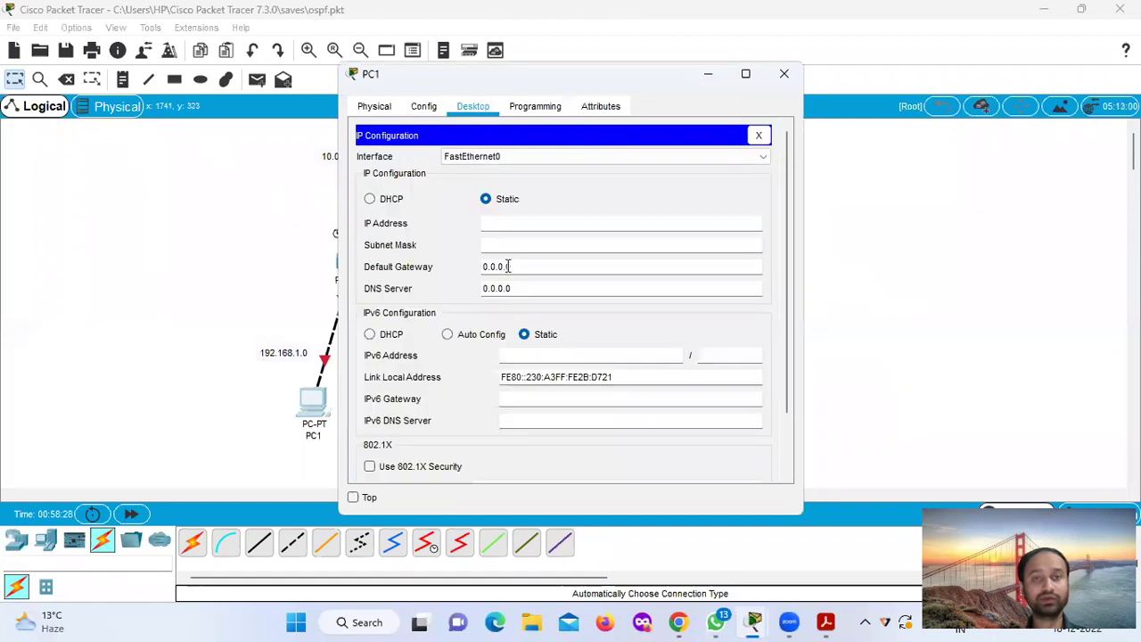
{"action": "type", "text": "192.168.1.2"}
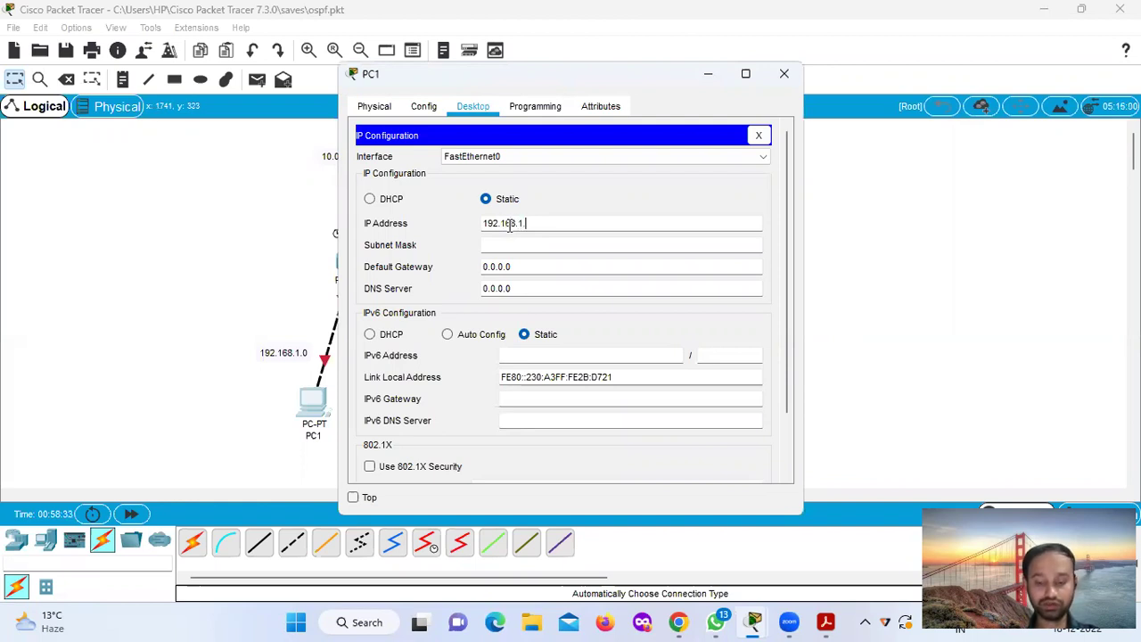
{"action": "left_click", "coordinate": [499, 248]}
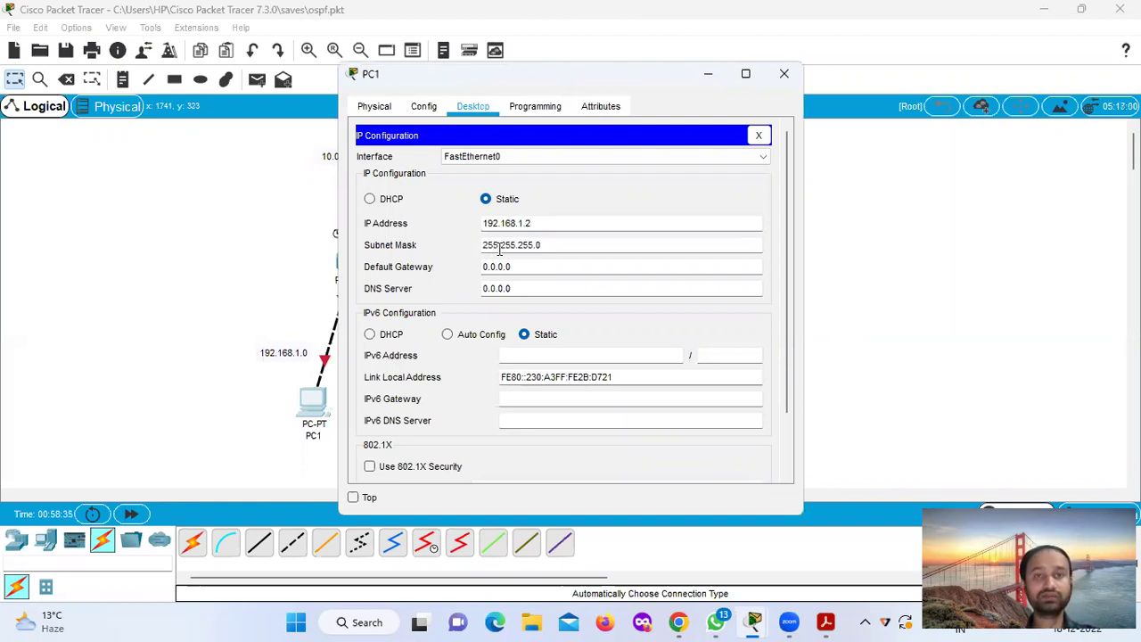
Step: Set PC1's default gateway to 192.168.1.1 and close its configuration window
{"action": "left_click", "coordinate": [502, 267]}
{"action": "left_click_drag", "start_coordinate": [522, 267], "coordinate": [480, 268]}
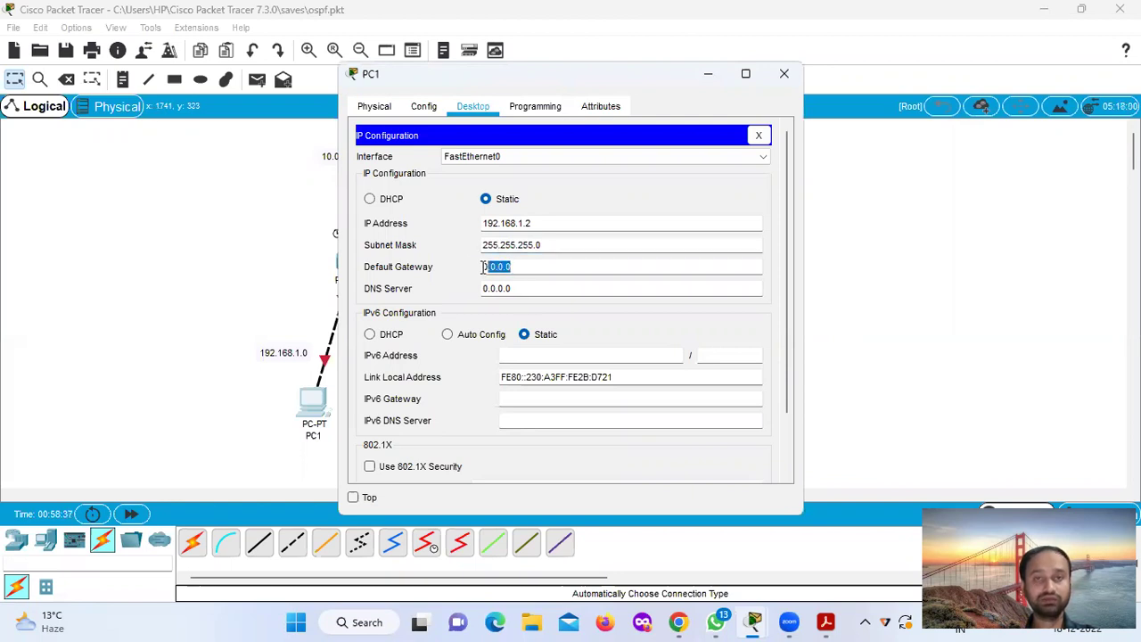
{"action": "left_click", "coordinate": [507, 265]}
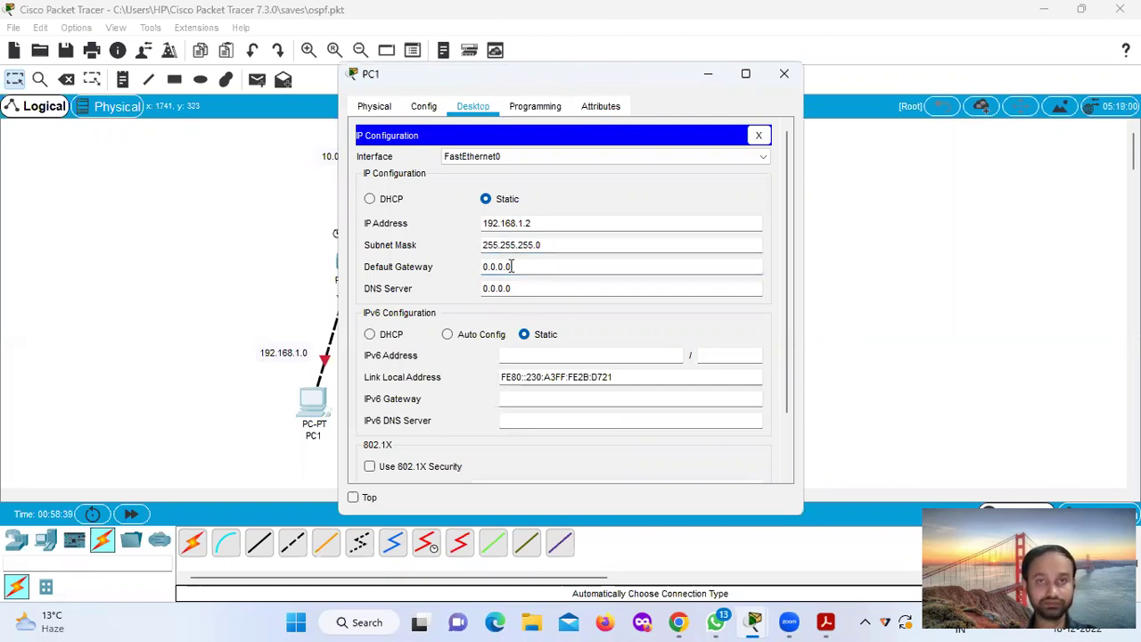
{"action": "double_click", "coordinate": [506, 266]}
{"action": "key", "text": "BackSpace"}
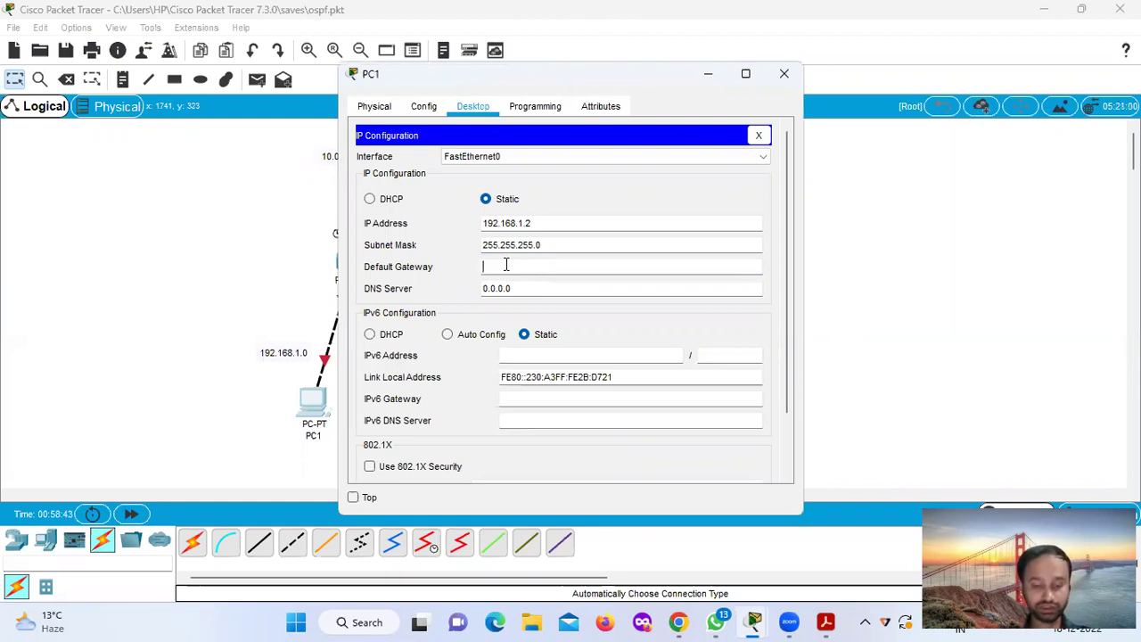
{"action": "type", "text": "192."}
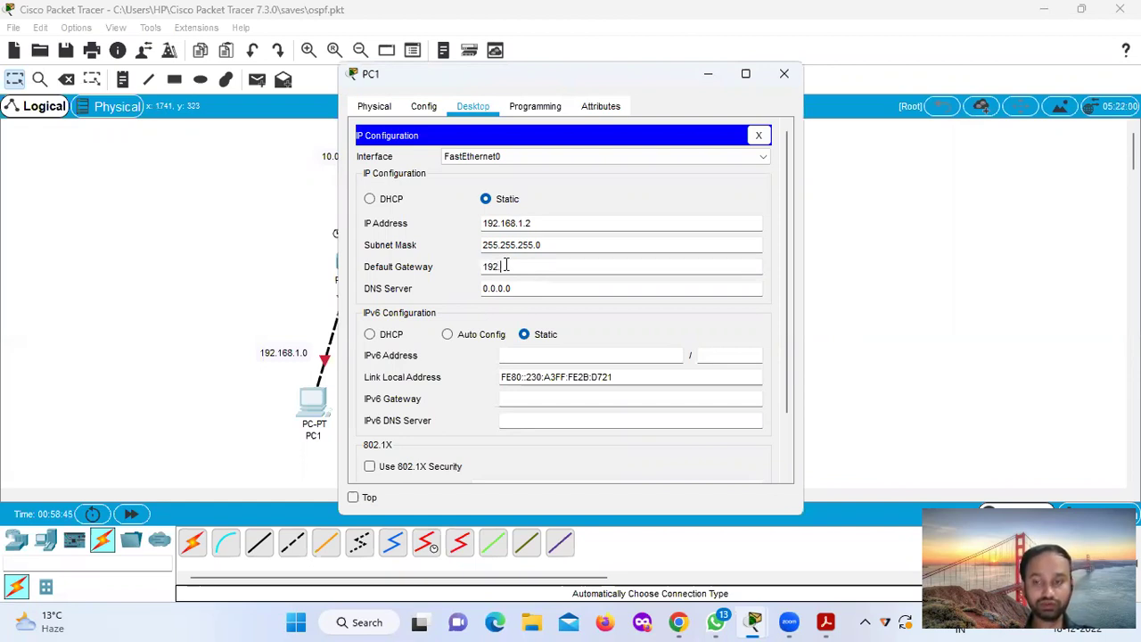
{"action": "type", "text": "168"}
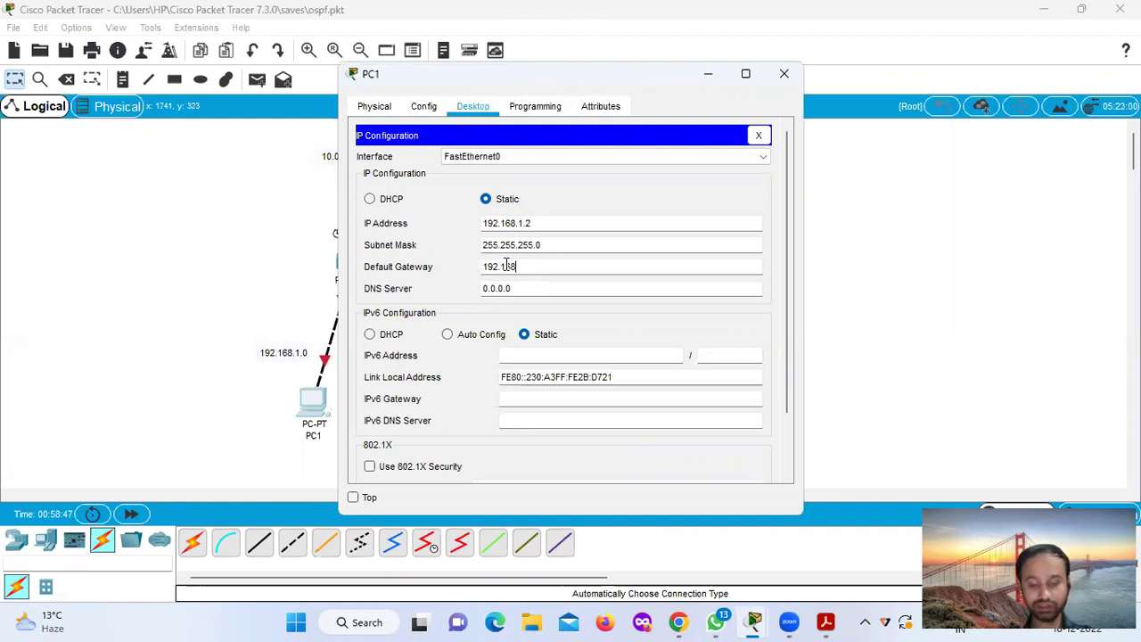
{"action": "type", "text": "."}
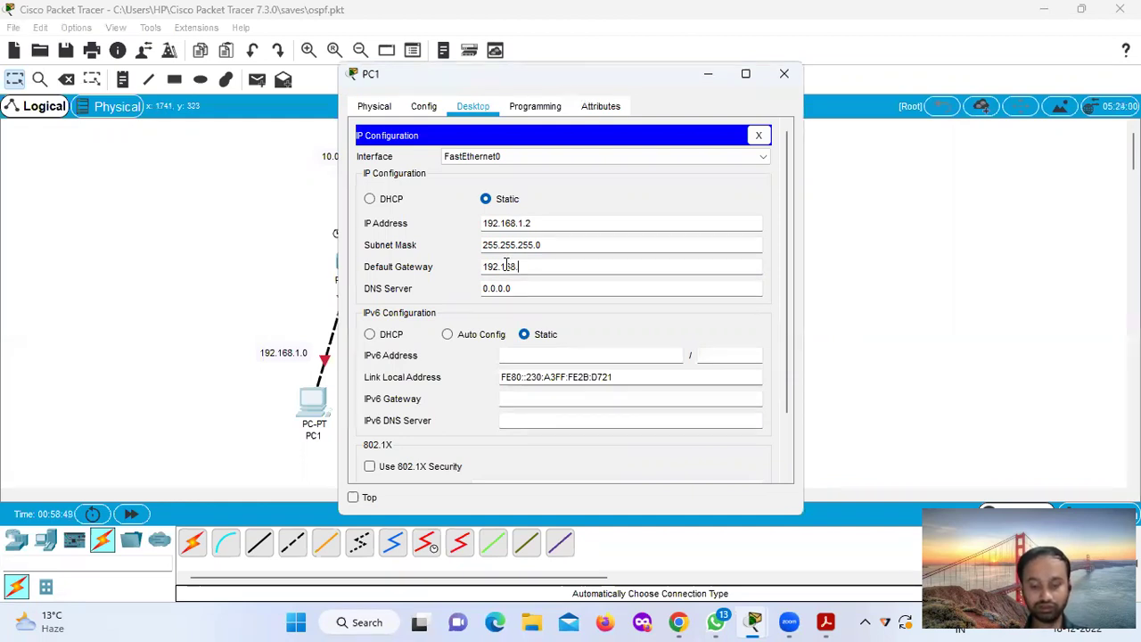
{"action": "type", "text": "1.1"}
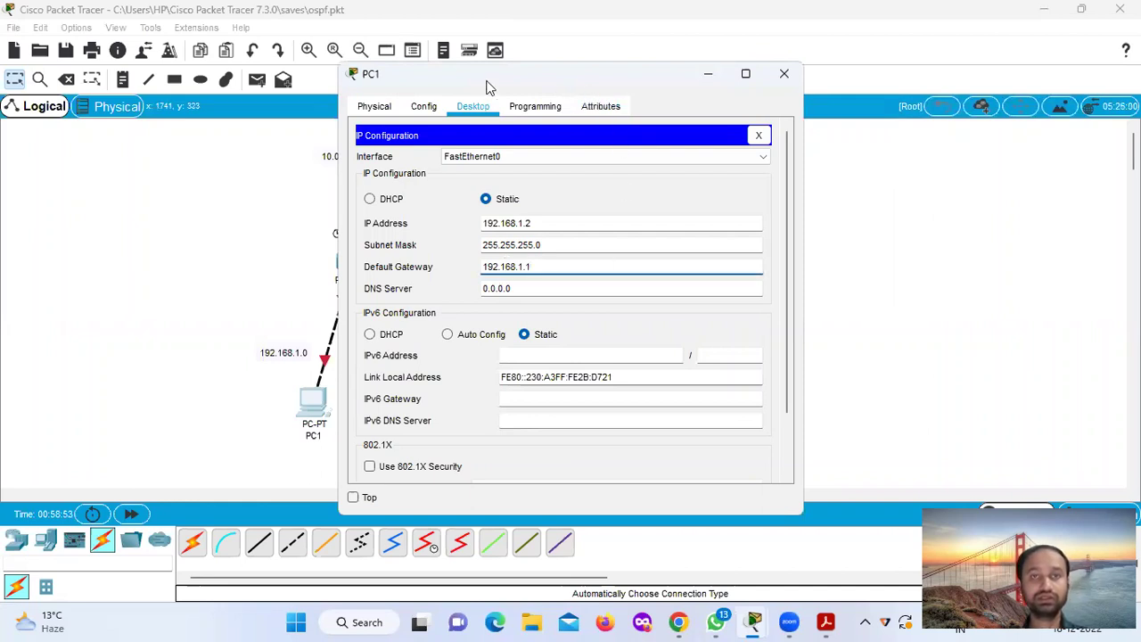
{"action": "left_click_drag", "start_coordinate": [767, 75], "coordinate": [738, 107]}
{"action": "left_click", "coordinate": [755, 107]}
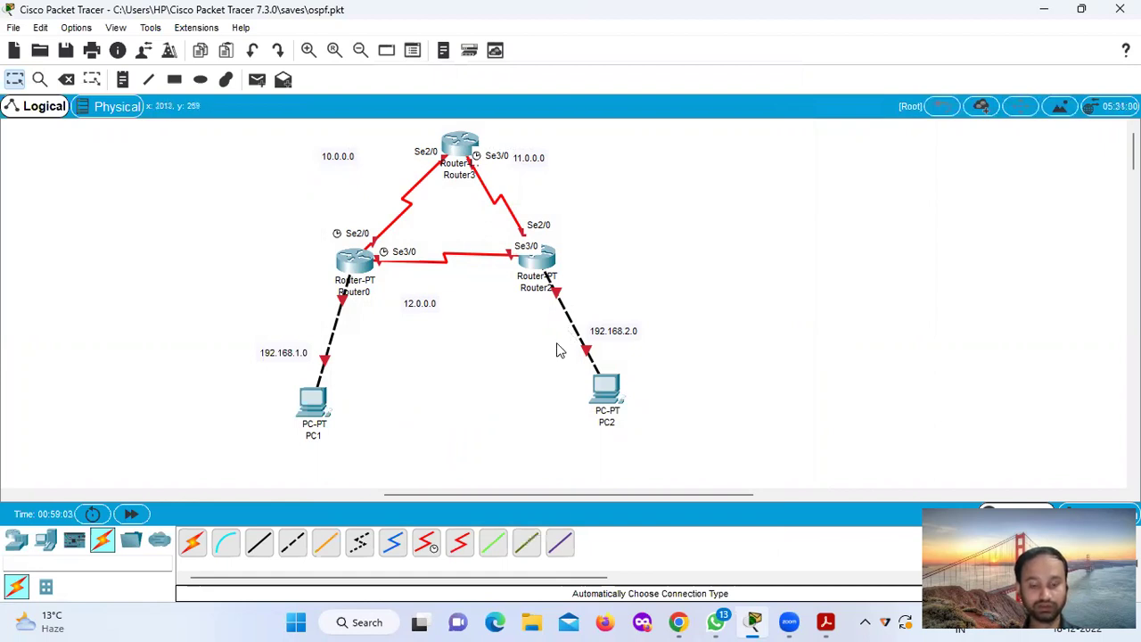
Step: Assign PC2 the static IP address 192.168.2.2 with subnet mask 255.255.255.0
{"action": "left_click", "coordinate": [606, 389]}
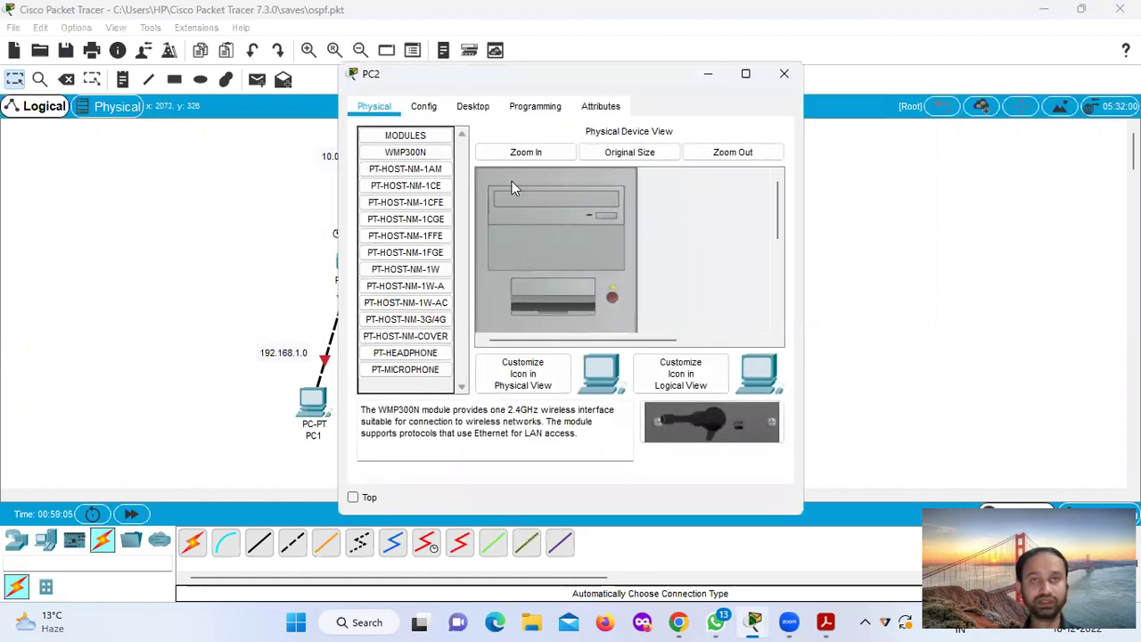
{"action": "left_click", "coordinate": [472, 106]}
{"action": "left_click", "coordinate": [426, 174]}
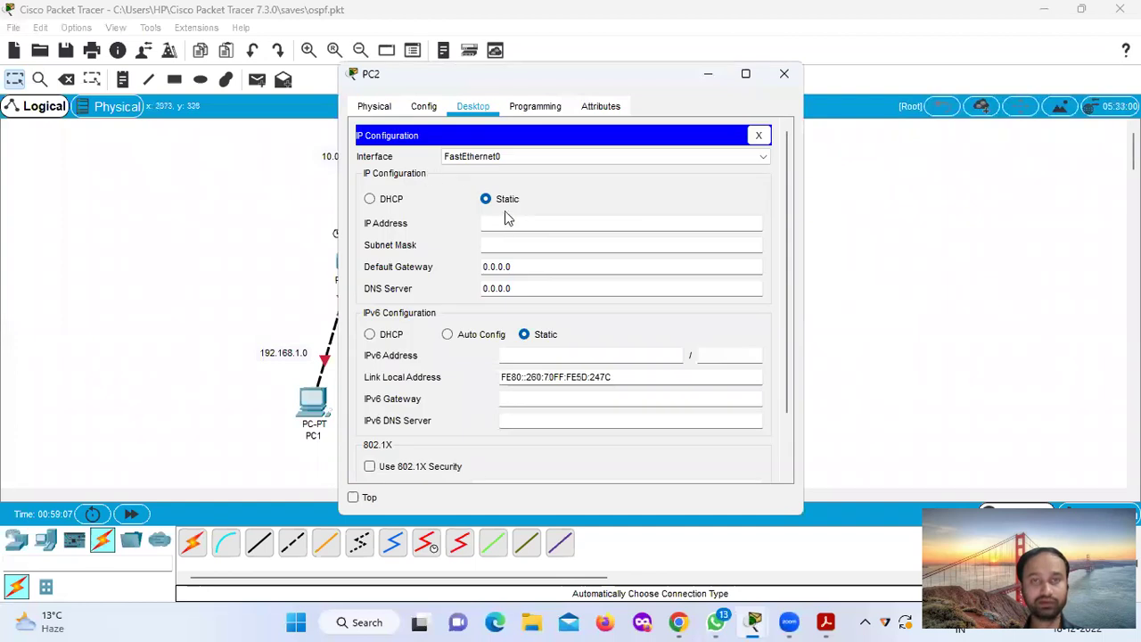
{"action": "type", "text": "192"}
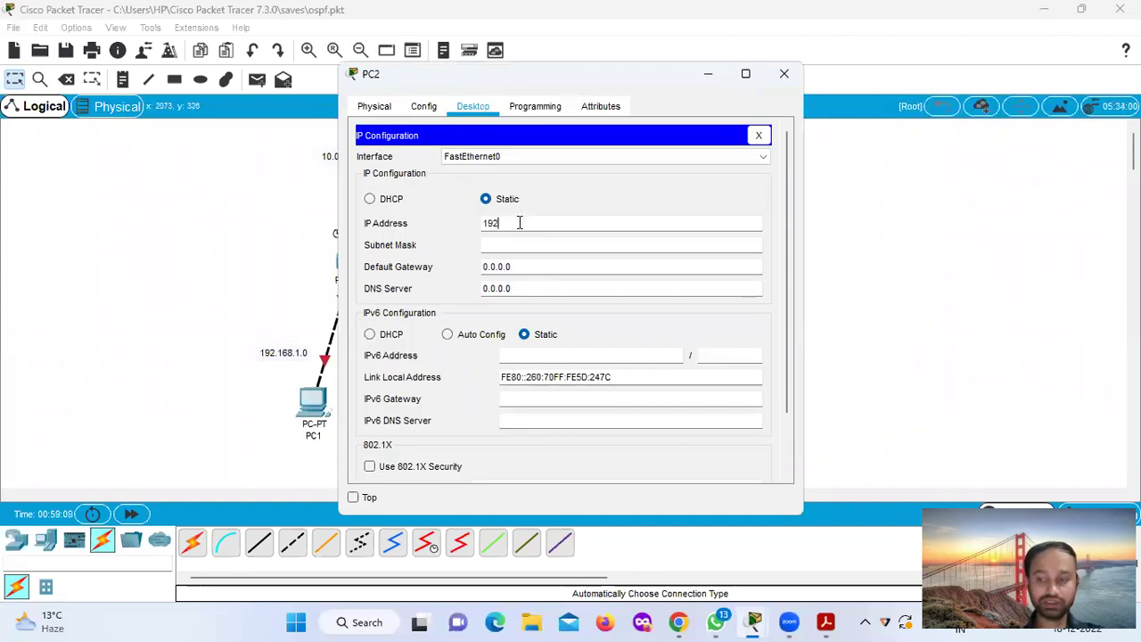
{"action": "type", "text": ".168."}
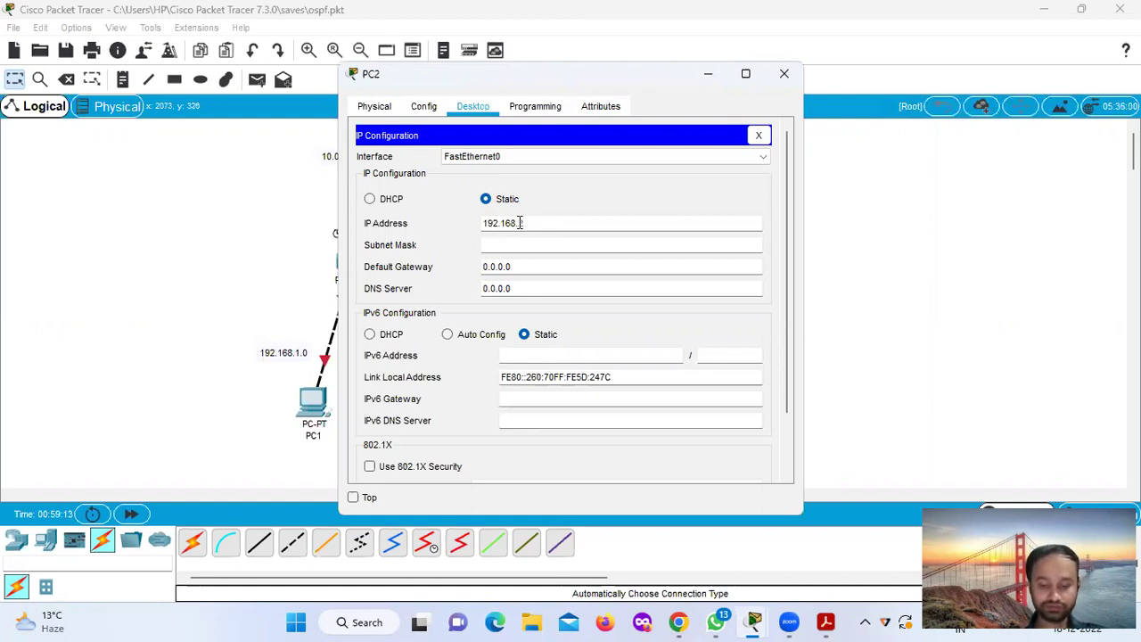
{"action": "type", "text": "2.2"}
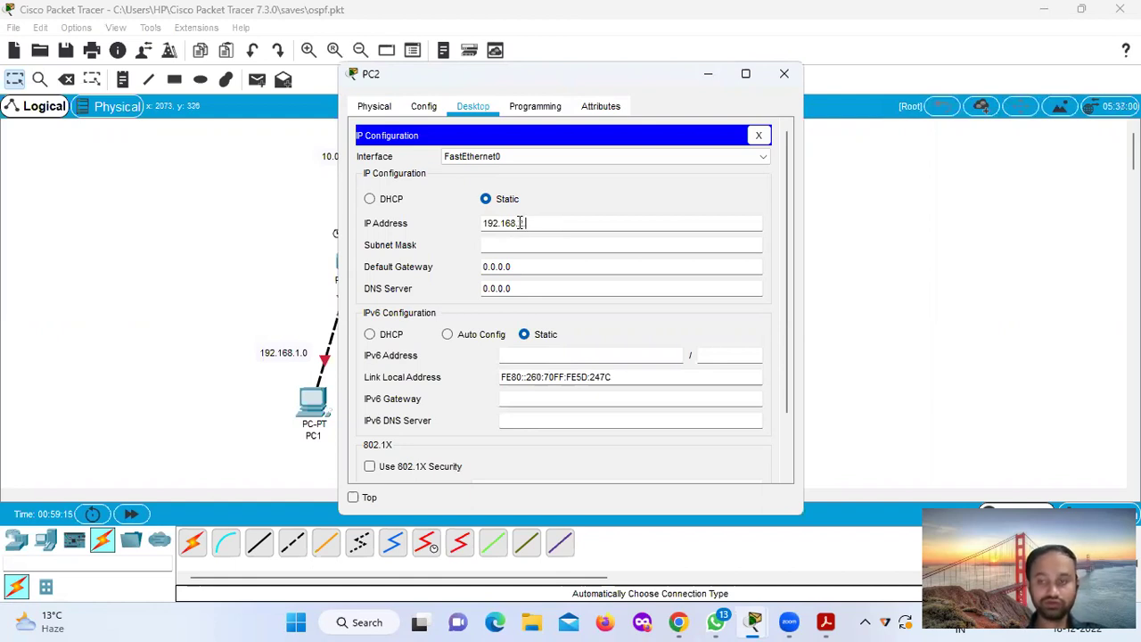
{"action": "left_click", "coordinate": [539, 246]}
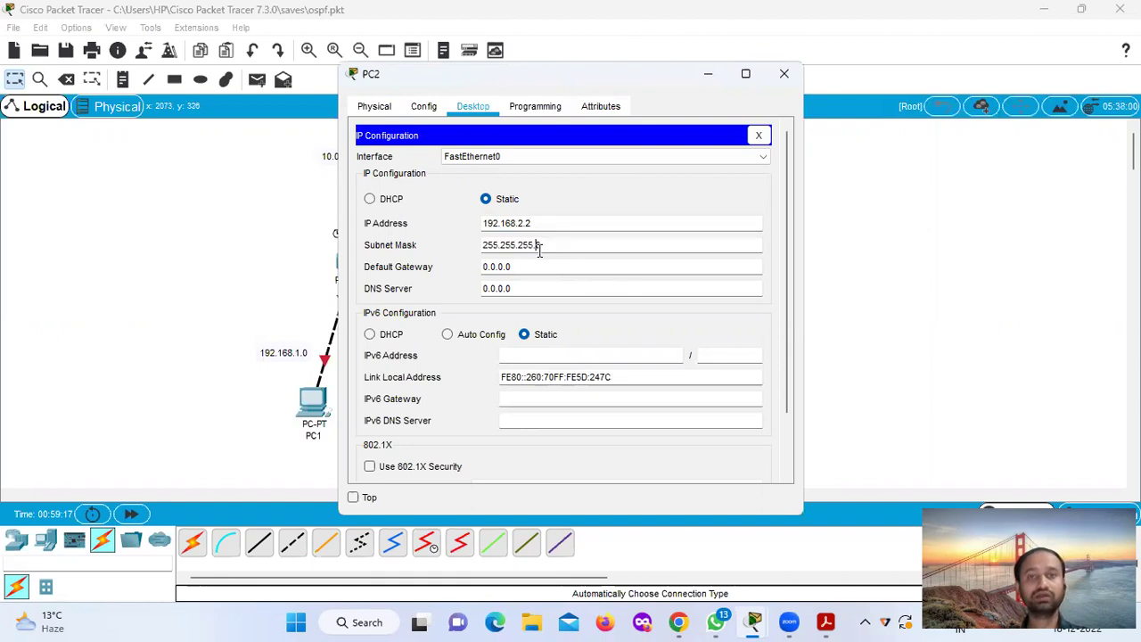
Step: Set PC2's default gateway to 192.168.2.1 and close its configuration window
{"action": "left_click_drag", "start_coordinate": [533, 269], "coordinate": [461, 265]}
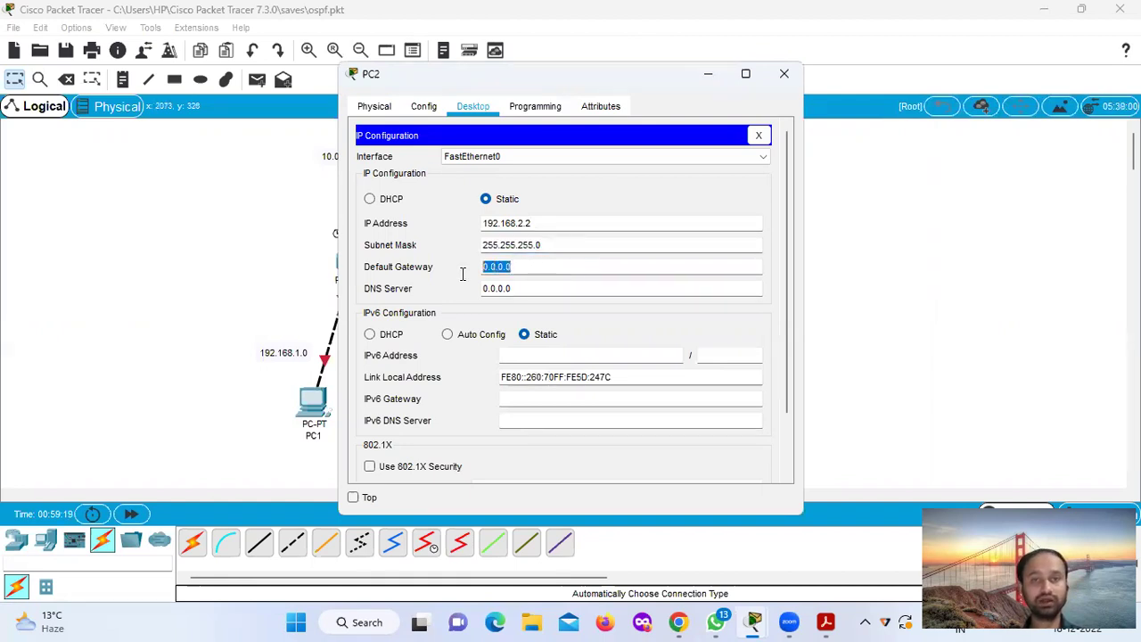
{"action": "key", "text": "BackSpace"}
{"action": "type", "text": "192.168"}
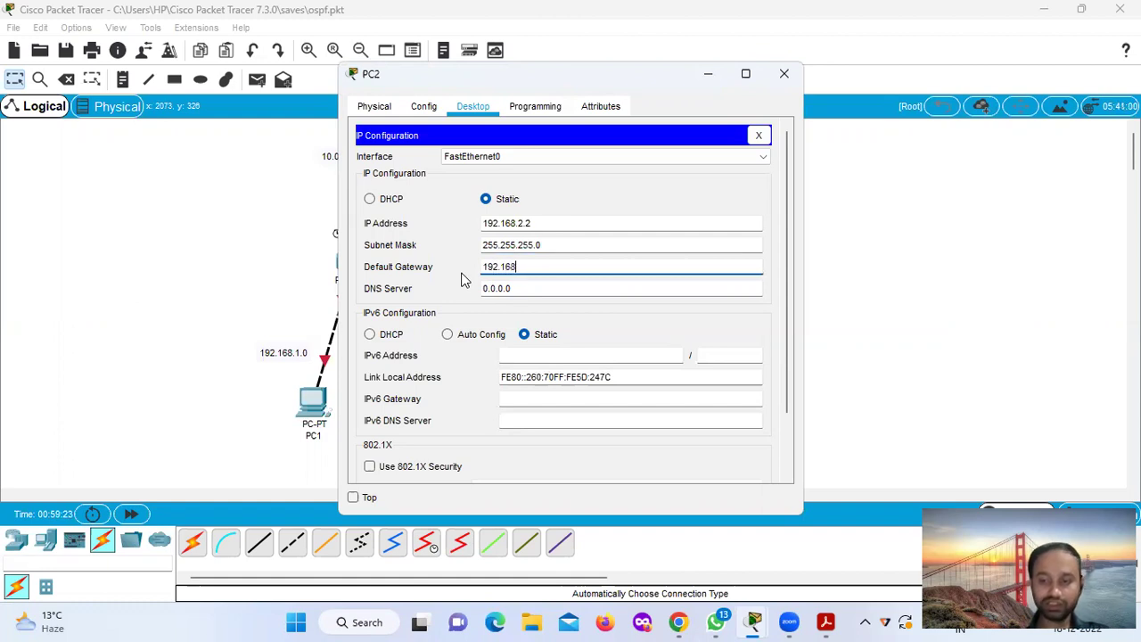
{"action": "type", "text": ".2.2"}
{"action": "key", "text": "BackSpace"}
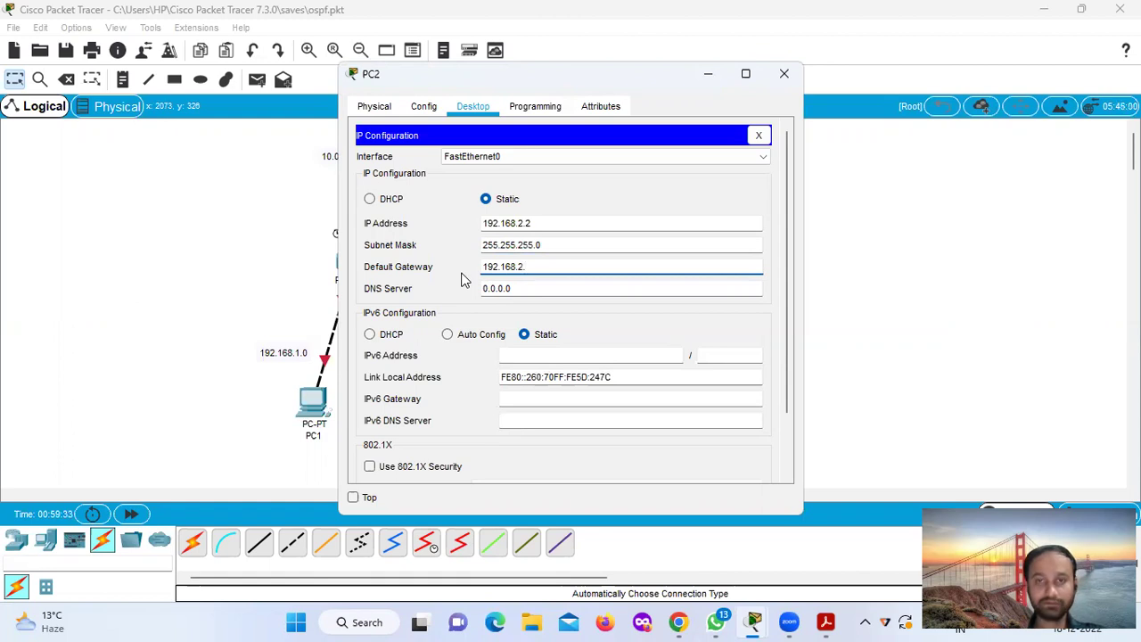
{"action": "type", "text": "1"}
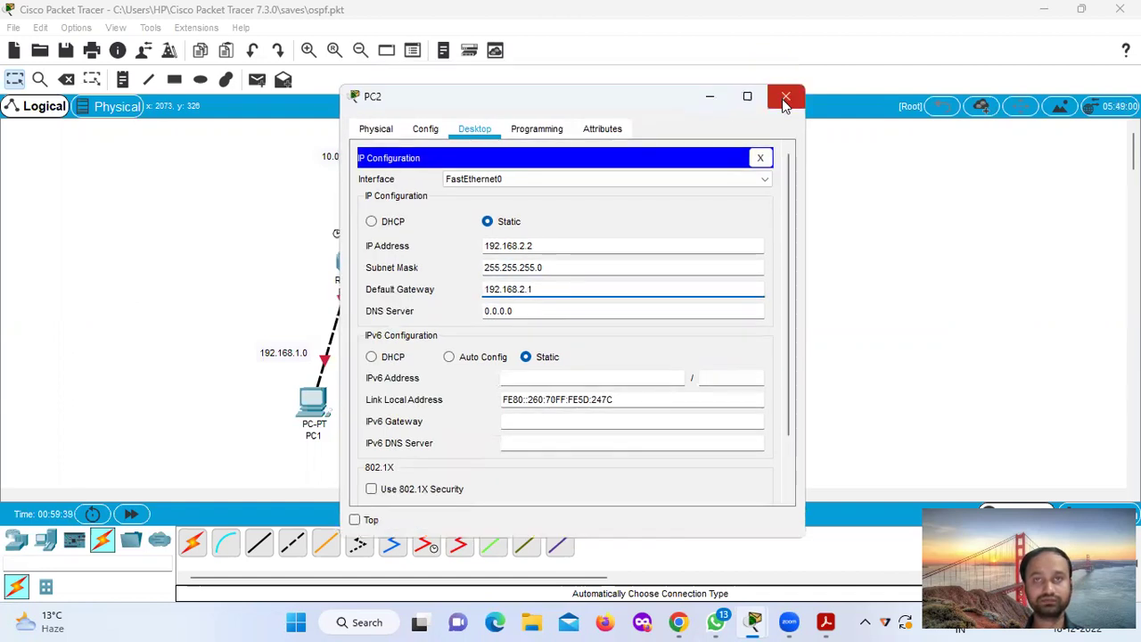
{"action": "left_click", "coordinate": [784, 99]}
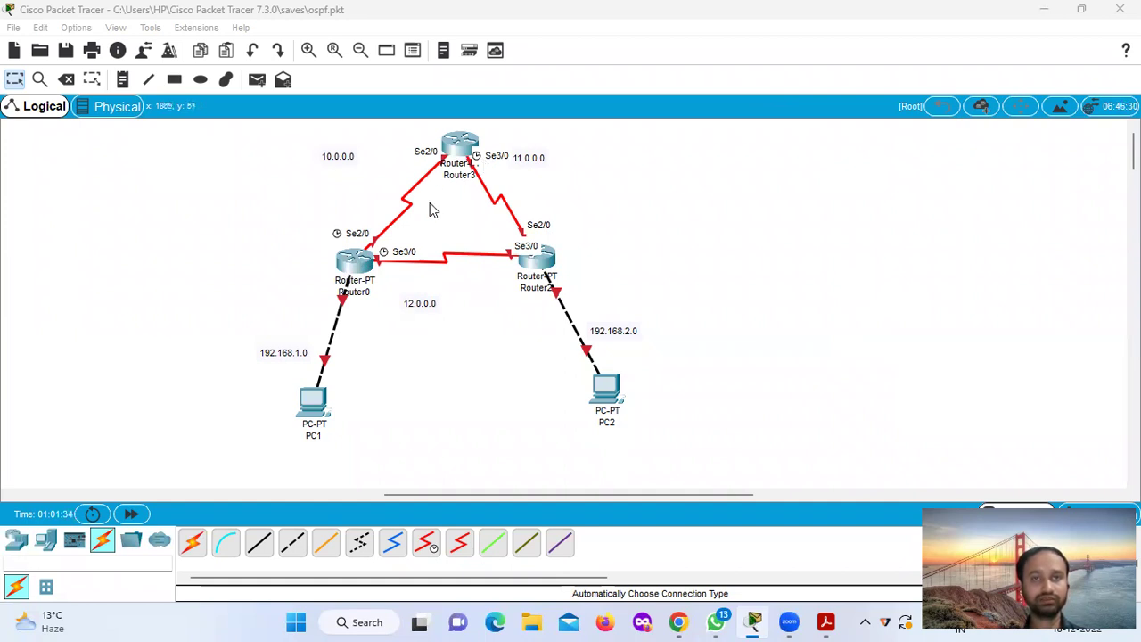
Step: Turn on Router0's FastEthernet0/0 interface and give it IP address 192.168.1.1 with subnet mask 255.255.255.0
{"action": "left_click", "coordinate": [362, 260]}
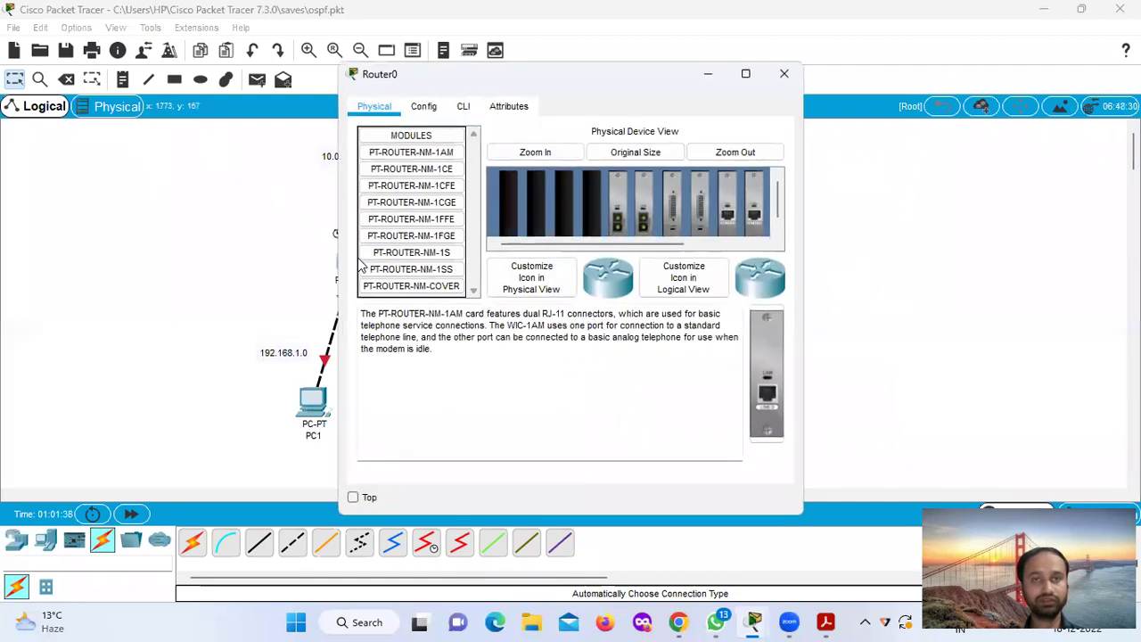
{"action": "left_click", "coordinate": [438, 108]}
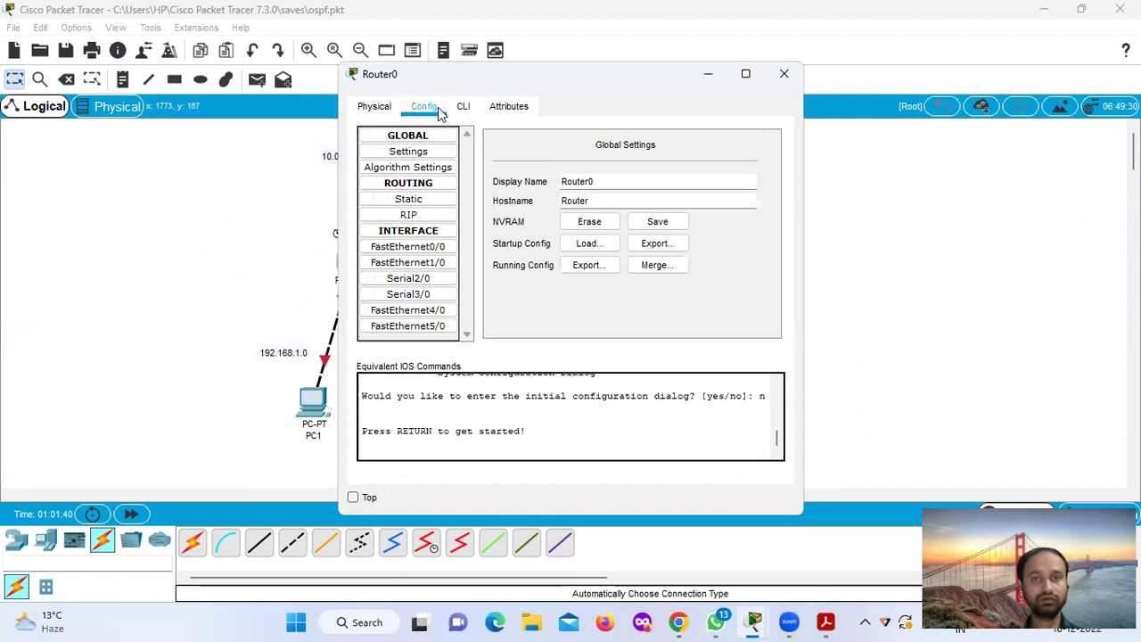
{"action": "left_click", "coordinate": [409, 250]}
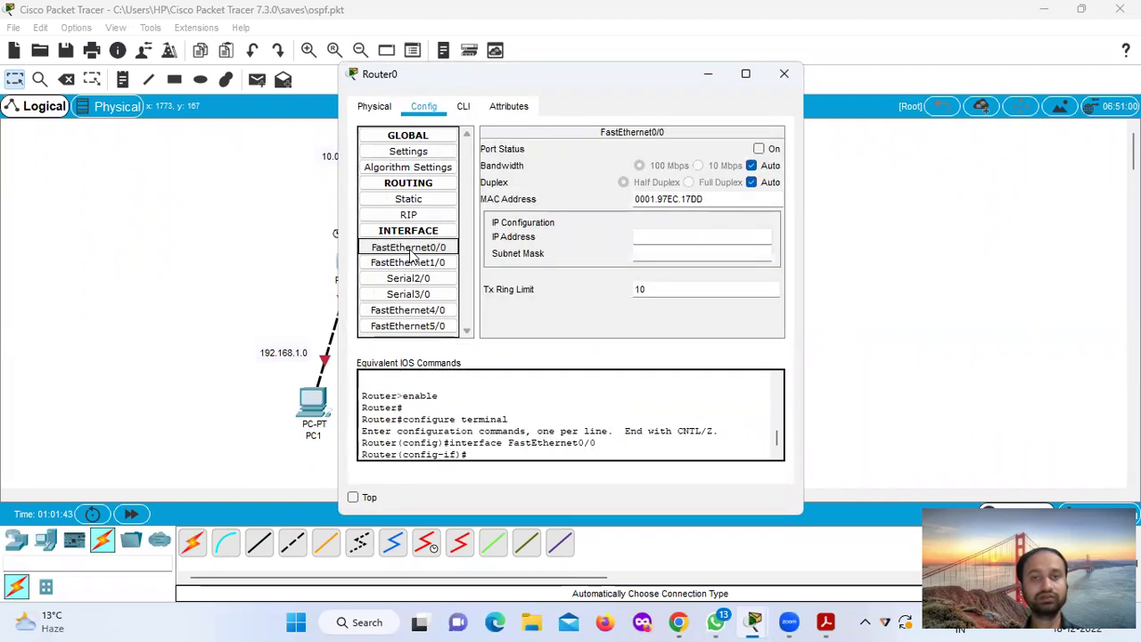
{"action": "left_click", "coordinate": [758, 150]}
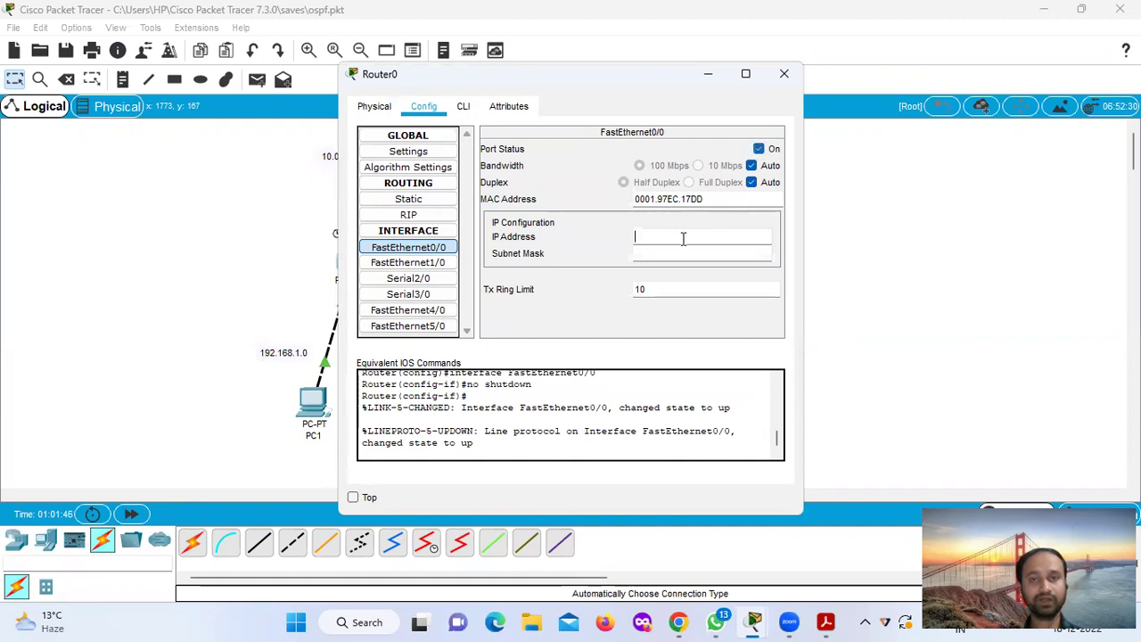
{"action": "type", "text": "192.168.1.1"}
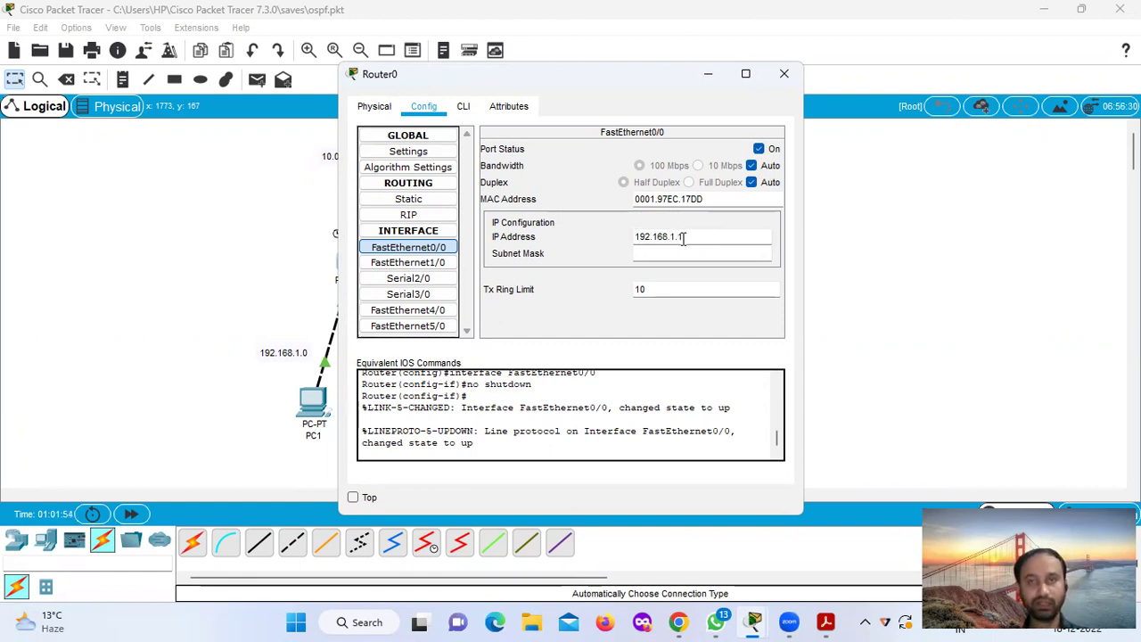
{"action": "left_click", "coordinate": [673, 256]}
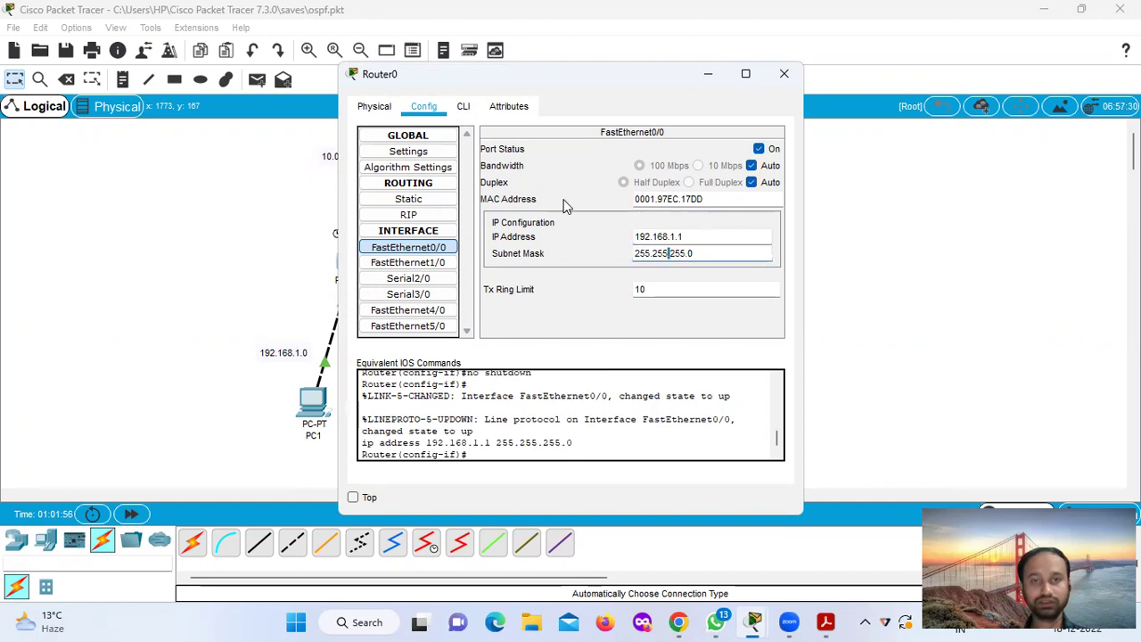
Step: Turn on Router0's Serial2/0 interface and set its clock rate to 64000
{"action": "left_click_drag", "start_coordinate": [486, 87], "coordinate": [462, 117]}
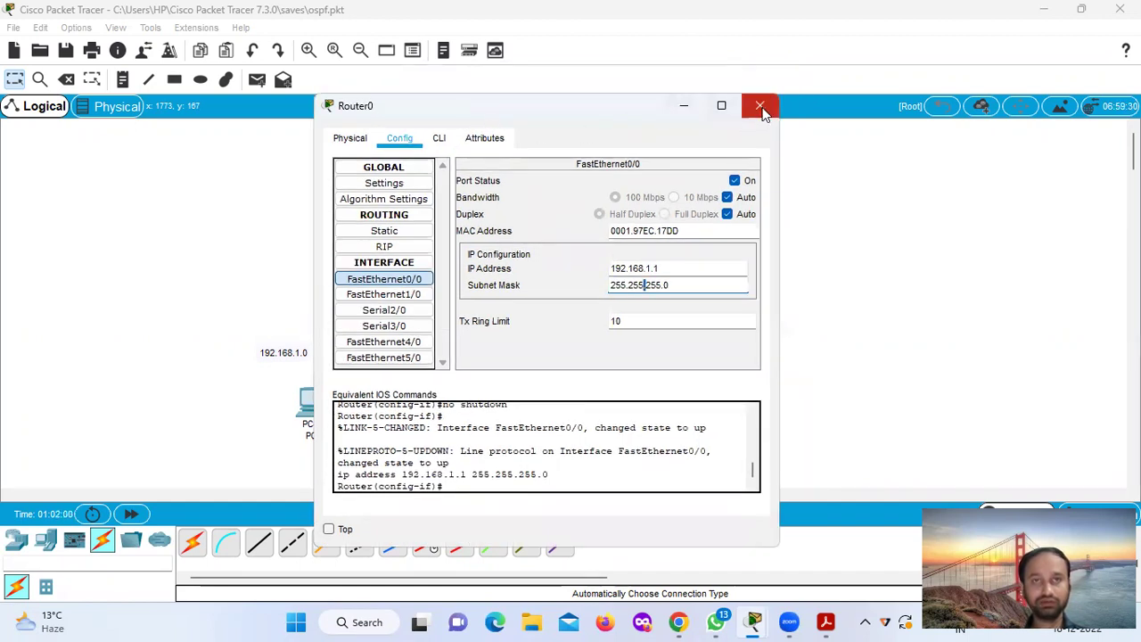
{"action": "left_click", "coordinate": [396, 308]}
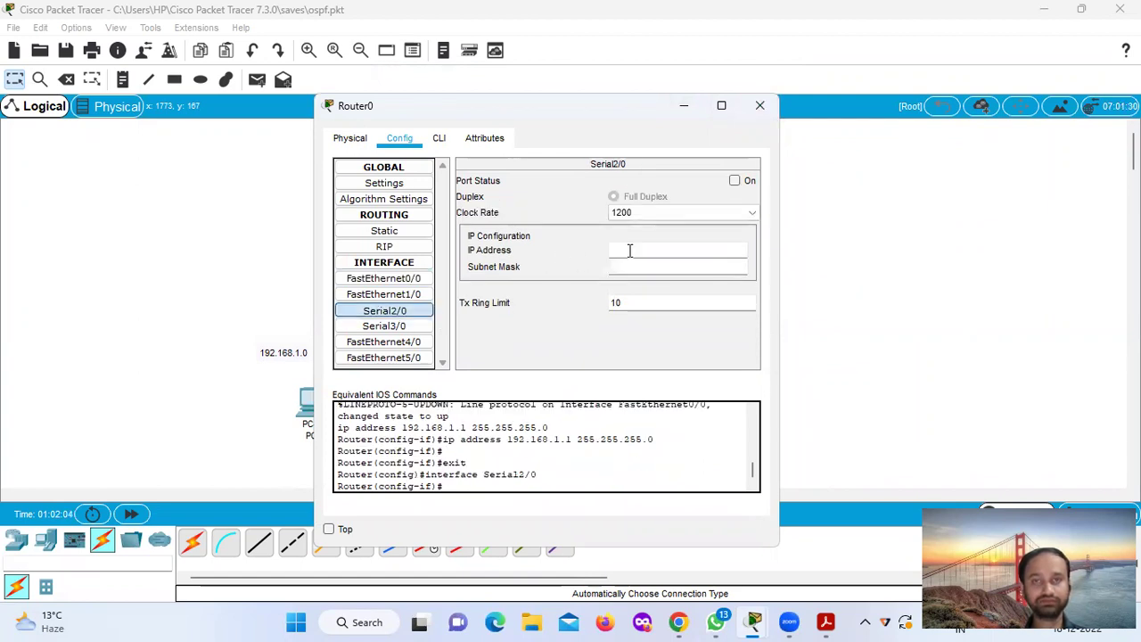
{"action": "left_click", "coordinate": [735, 181]}
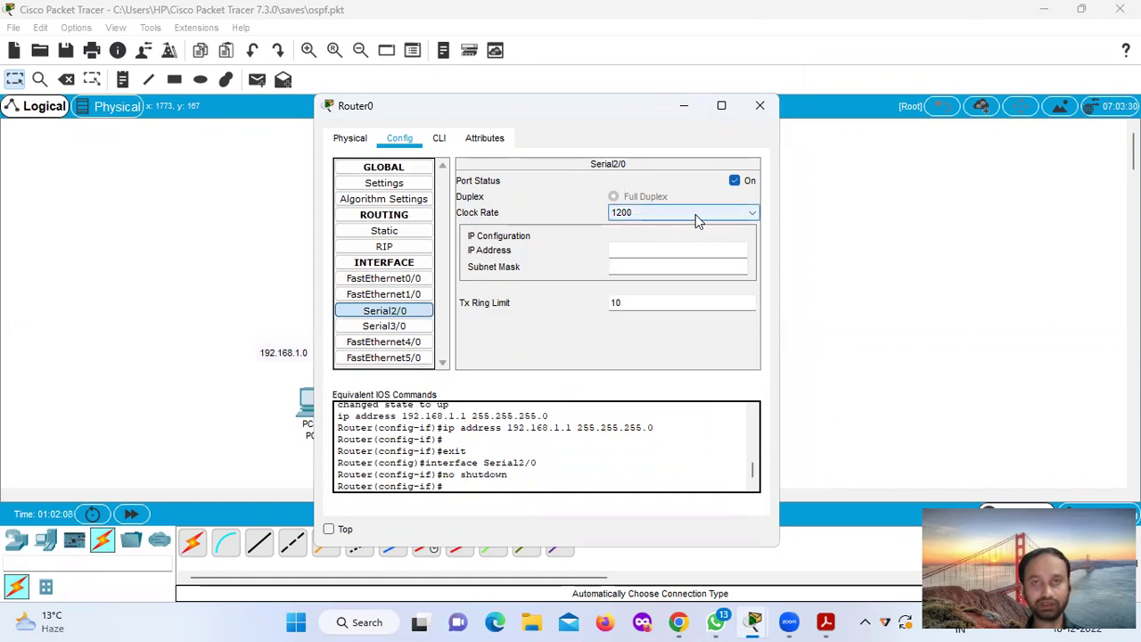
{"action": "left_click", "coordinate": [697, 214]}
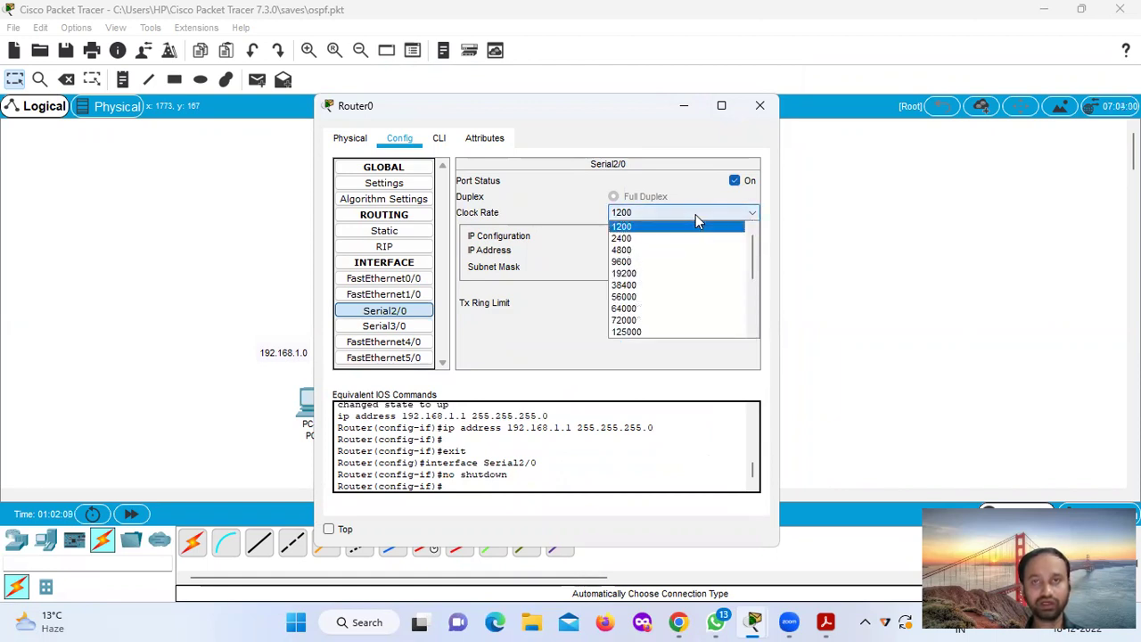
{"action": "left_click", "coordinate": [392, 117]}
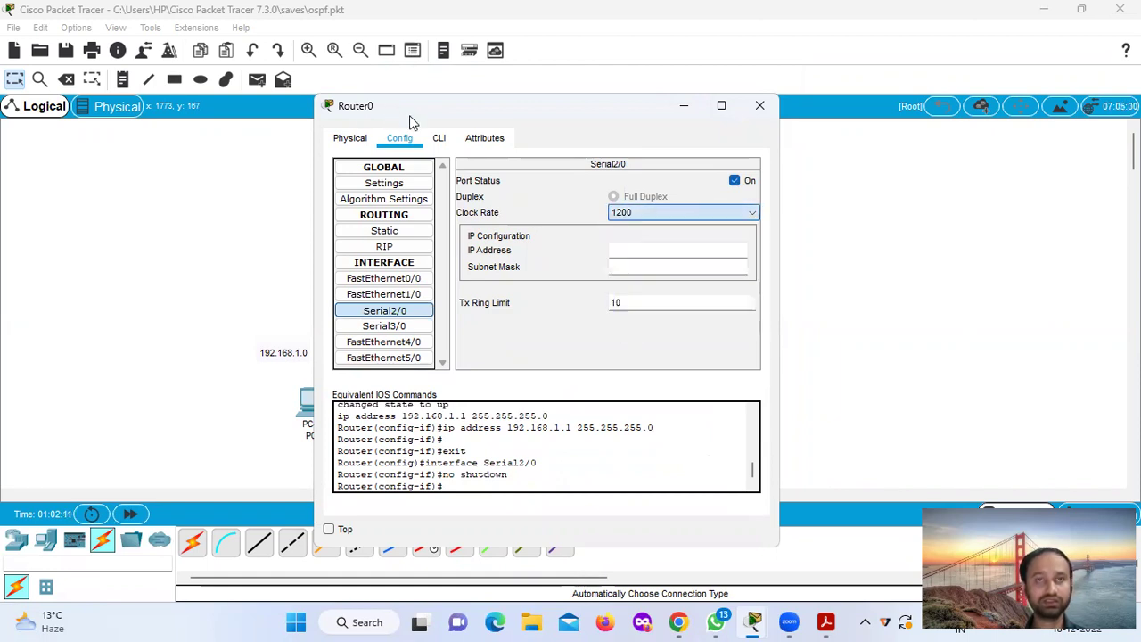
{"action": "left_click", "coordinate": [629, 214]}
{"action": "left_click", "coordinate": [507, 125]}
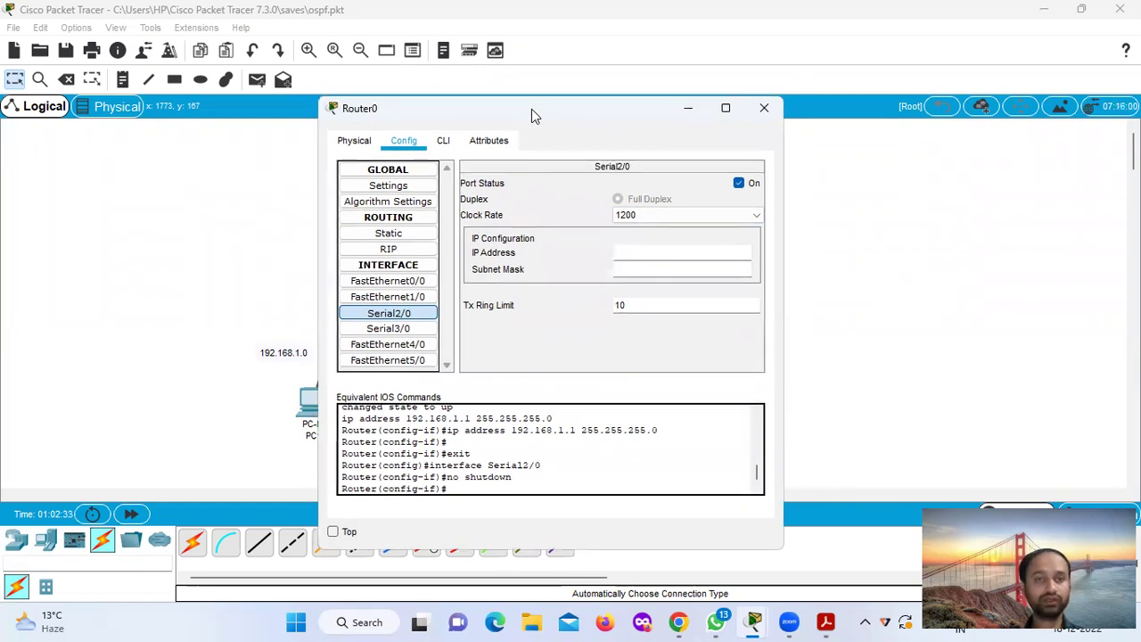
{"action": "left_click_drag", "start_coordinate": [532, 108], "coordinate": [700, 175]}
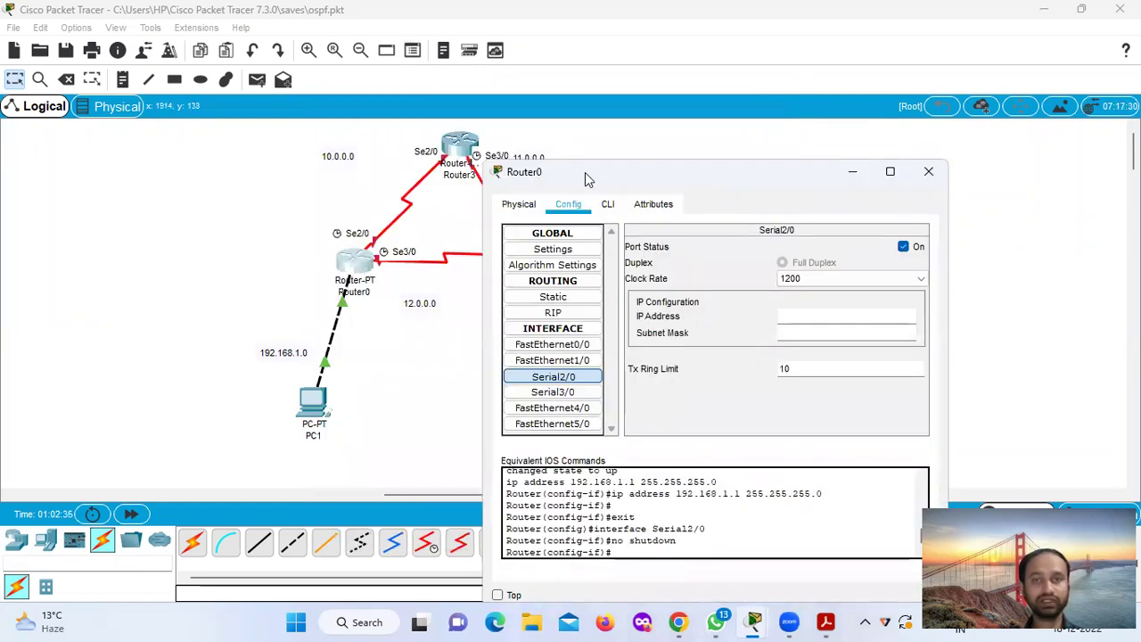
{"action": "left_click", "coordinate": [675, 206]}
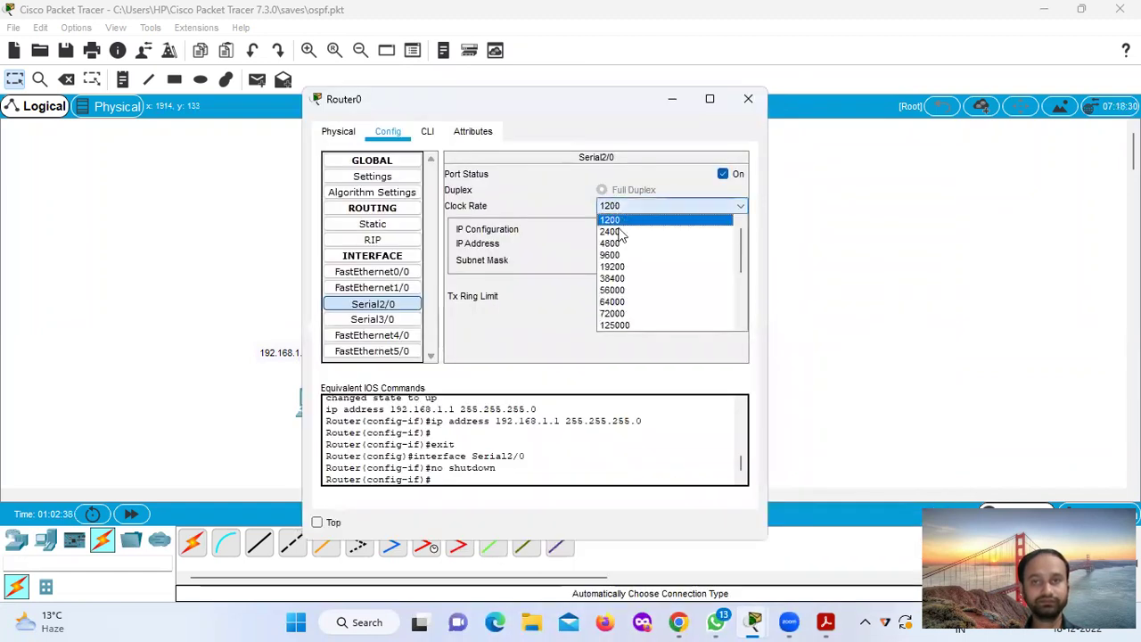
{"action": "left_click", "coordinate": [624, 302]}
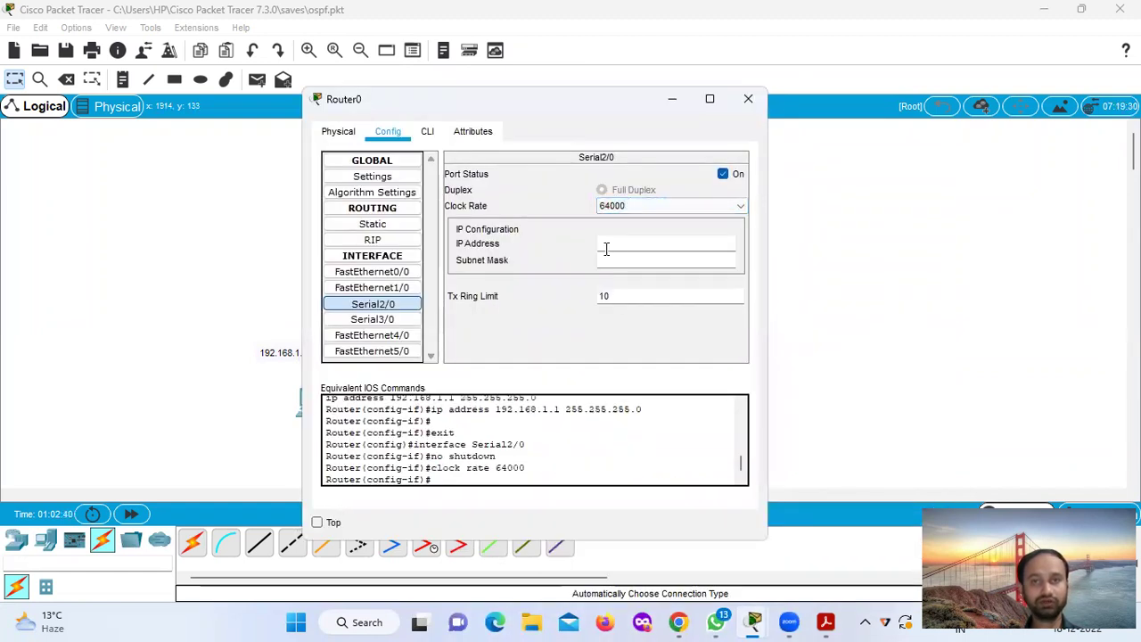
Step: Give Router0's Serial2/0 interface the IP address 10.10.0.2 with subnet mask 255.0.0.0
{"action": "type", "text": "10.10."}
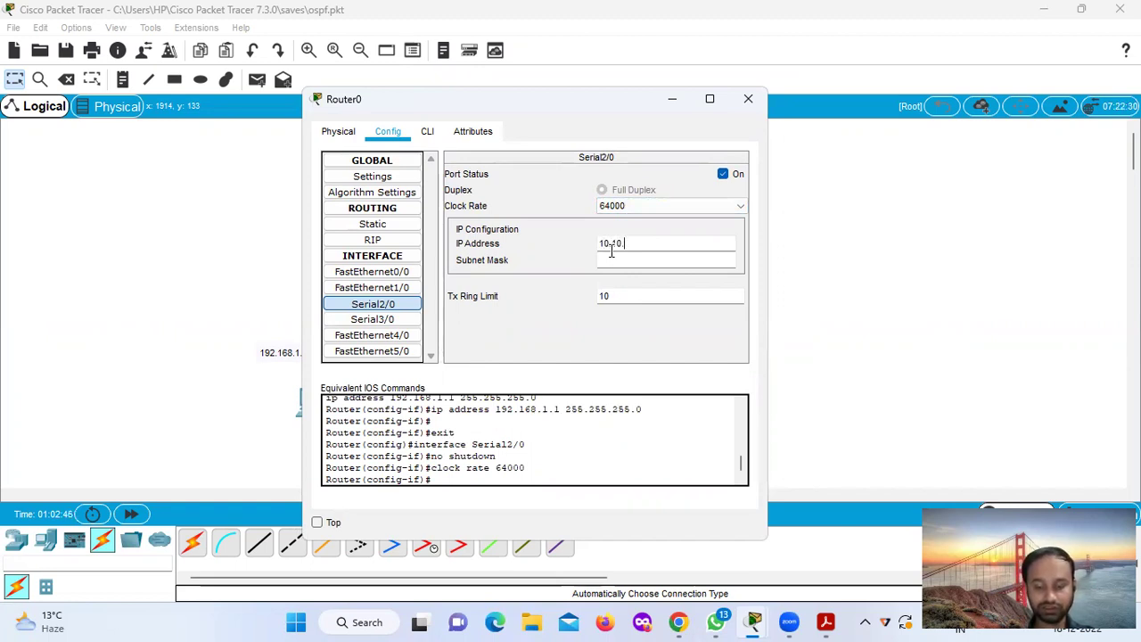
{"action": "type", "text": "0.2"}
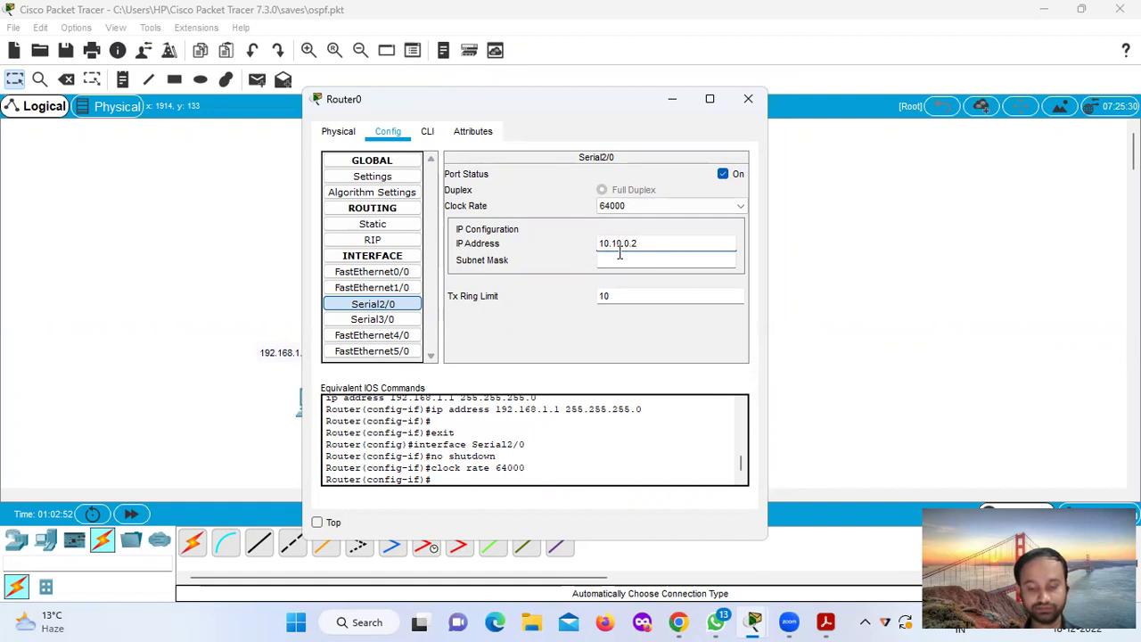
{"action": "key", "text": "Return"}
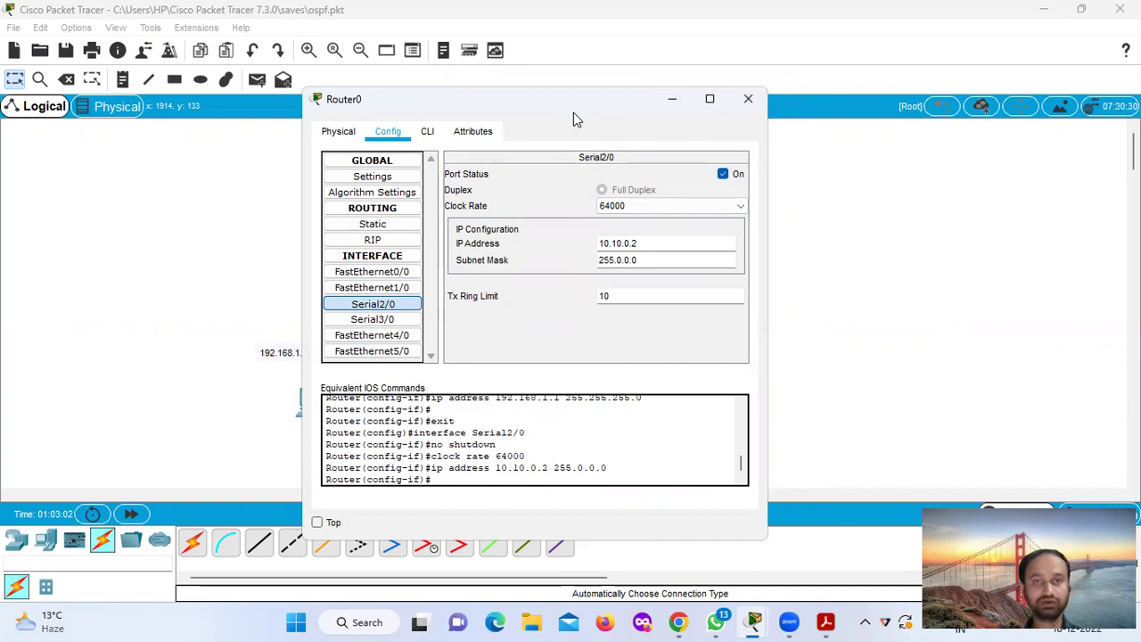
{"action": "left_click_drag", "start_coordinate": [575, 113], "coordinate": [604, 101]}
{"action": "left_click", "coordinate": [604, 100]}
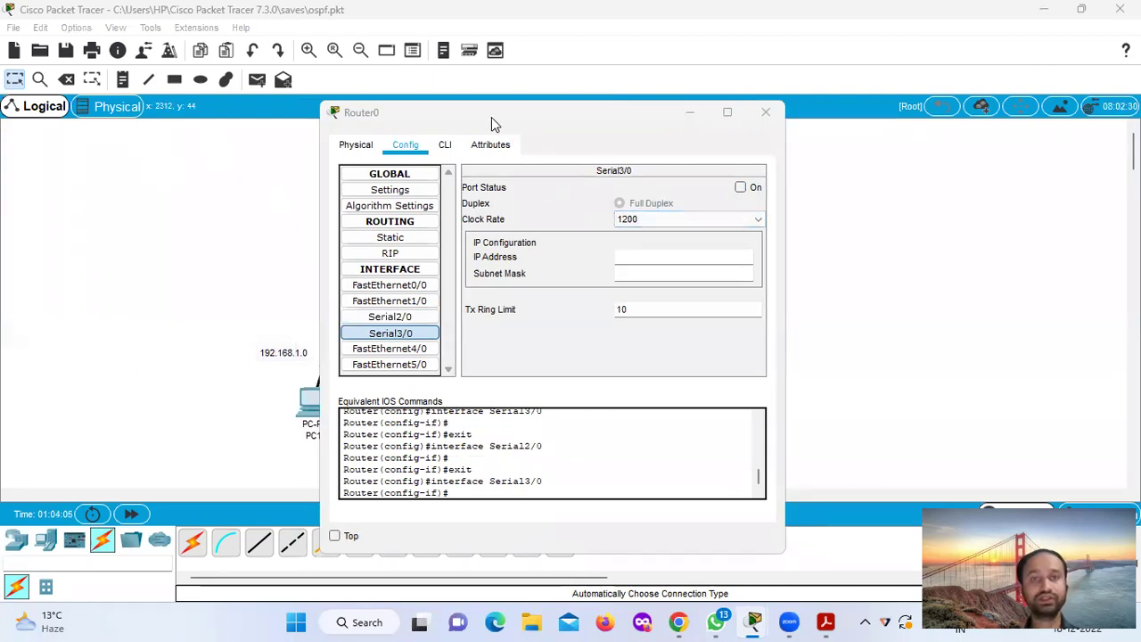
Step: Turn on Router0's Serial3/0 interface and set its clock rate to 64000
{"action": "left_click", "coordinate": [491, 117]}
{"action": "left_click_drag", "start_coordinate": [500, 124], "coordinate": [587, 305]}
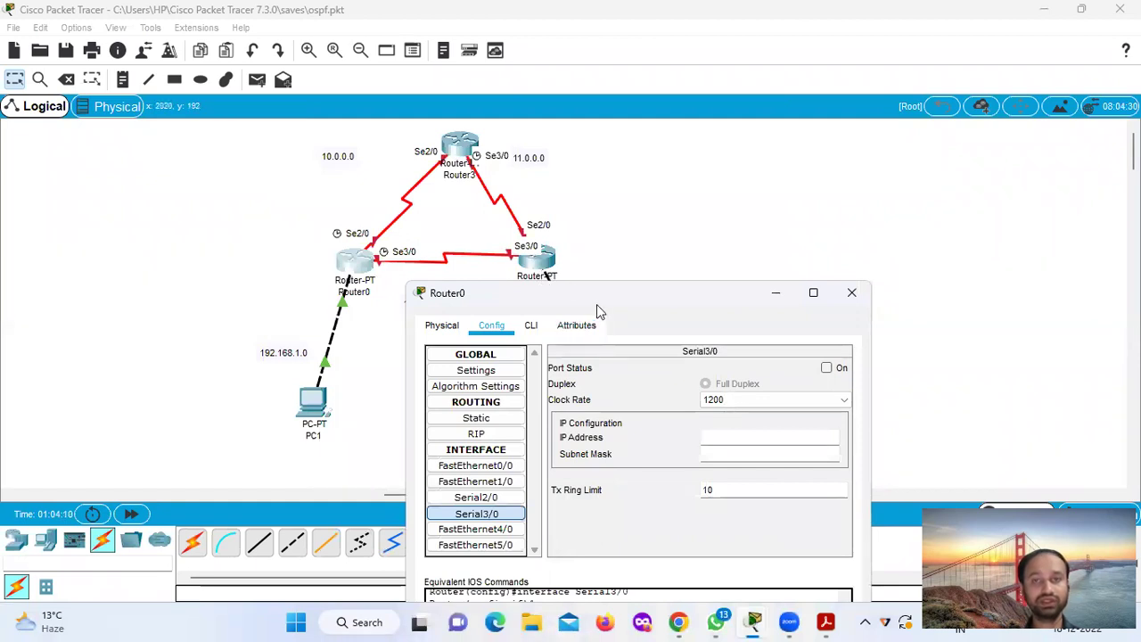
{"action": "left_click_drag", "start_coordinate": [595, 298], "coordinate": [591, 319]}
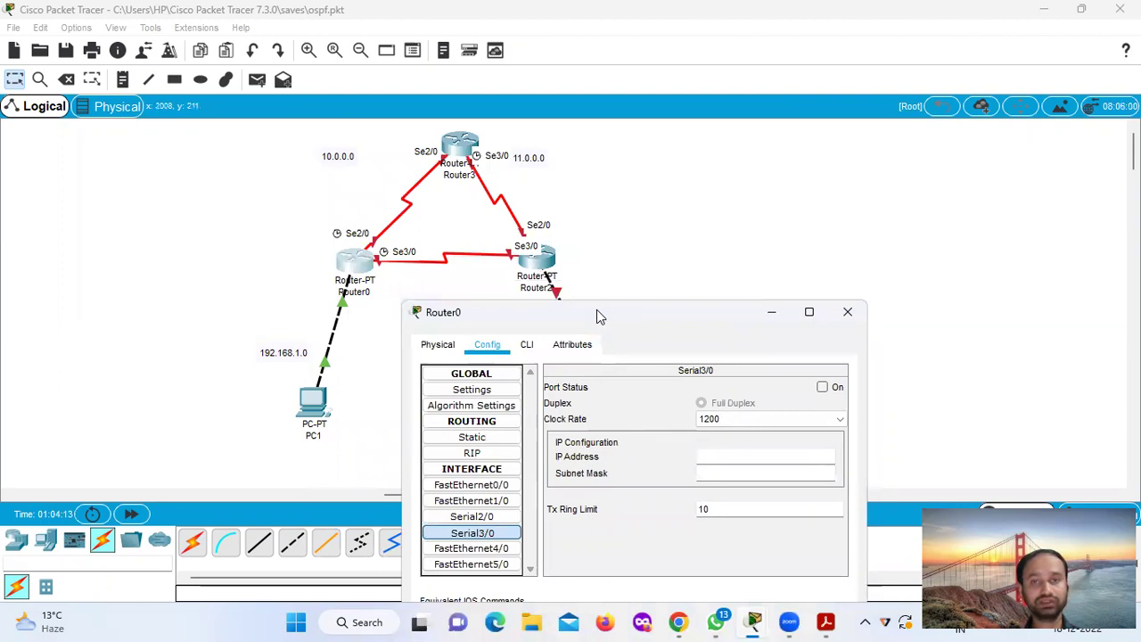
{"action": "left_click_drag", "start_coordinate": [624, 312], "coordinate": [573, 130]}
{"action": "left_click", "coordinate": [772, 206]}
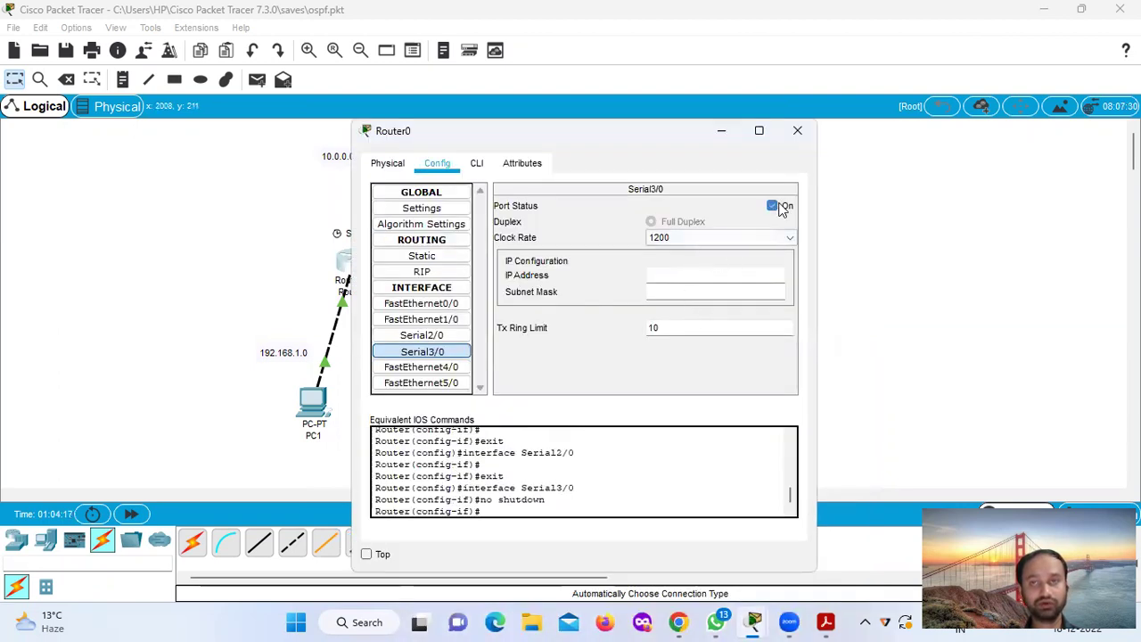
{"action": "left_click", "coordinate": [692, 237]}
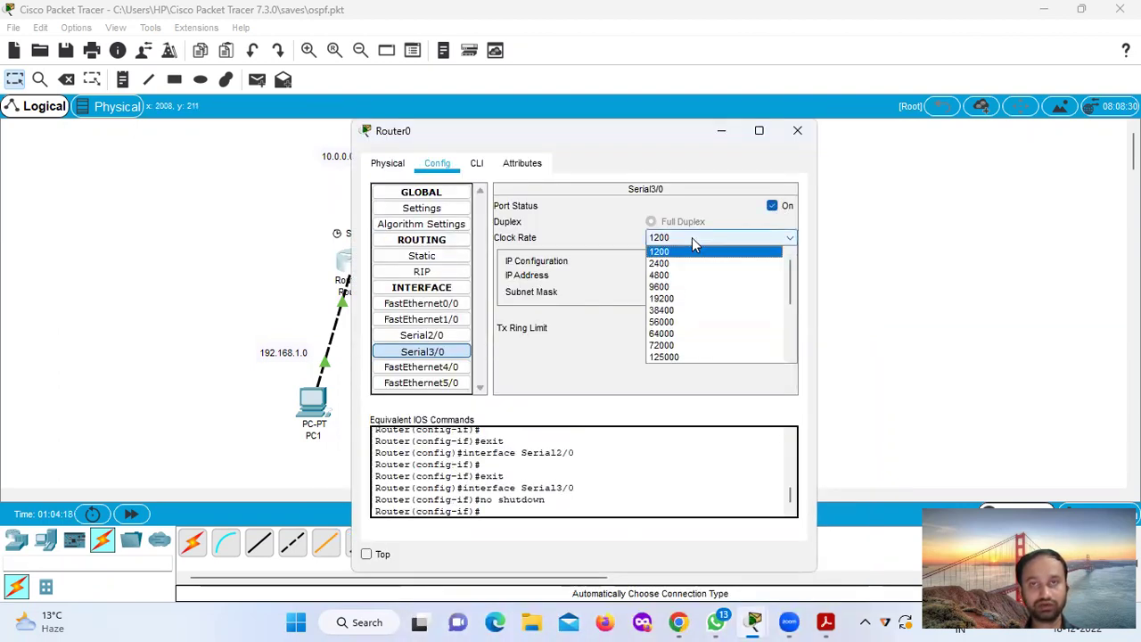
{"action": "left_click", "coordinate": [671, 334]}
Step: Give Router0's Serial3/0 interface the IP address 12.12.0.2 with subnet mask 255.0.0.0 and close the router's window
{"action": "left_click", "coordinate": [673, 278]}
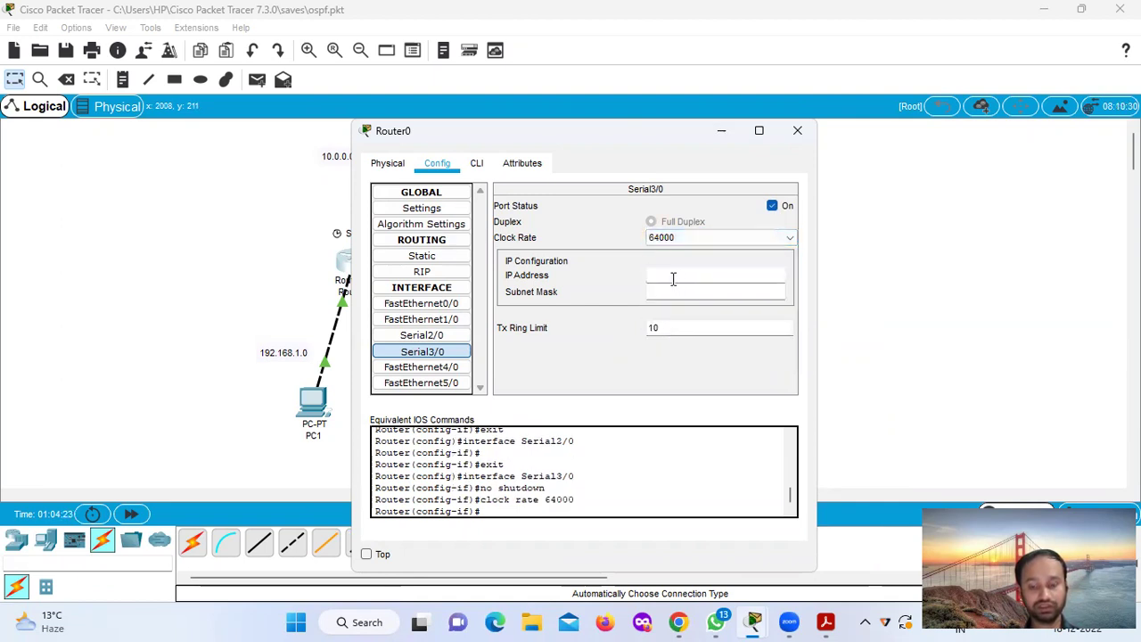
{"action": "type", "text": "12"}
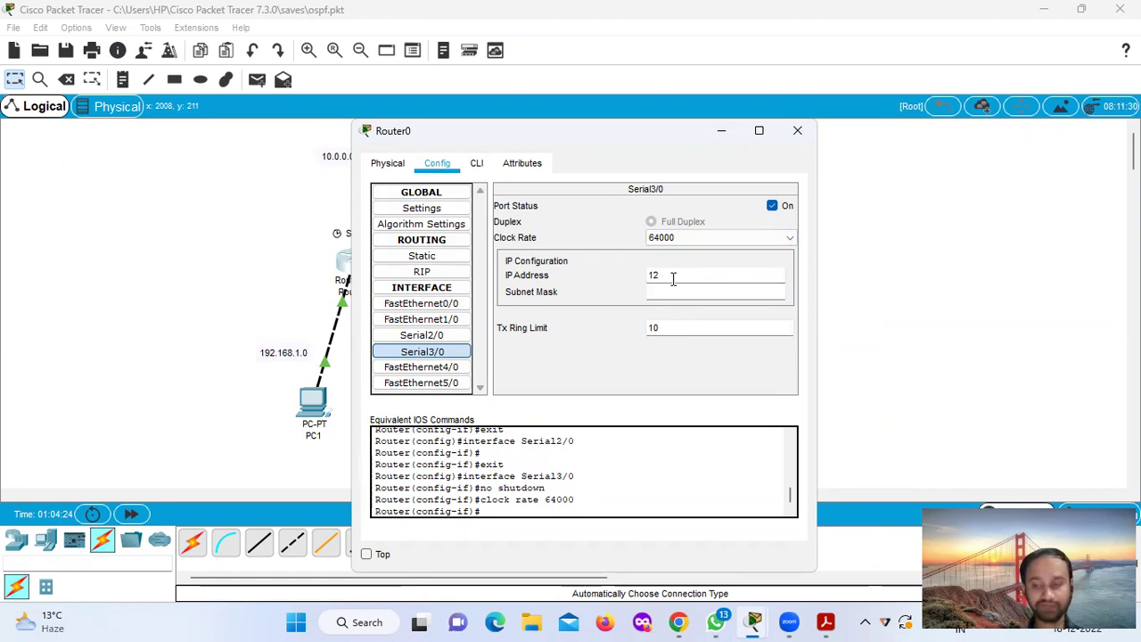
{"action": "type", "text": ".12"}
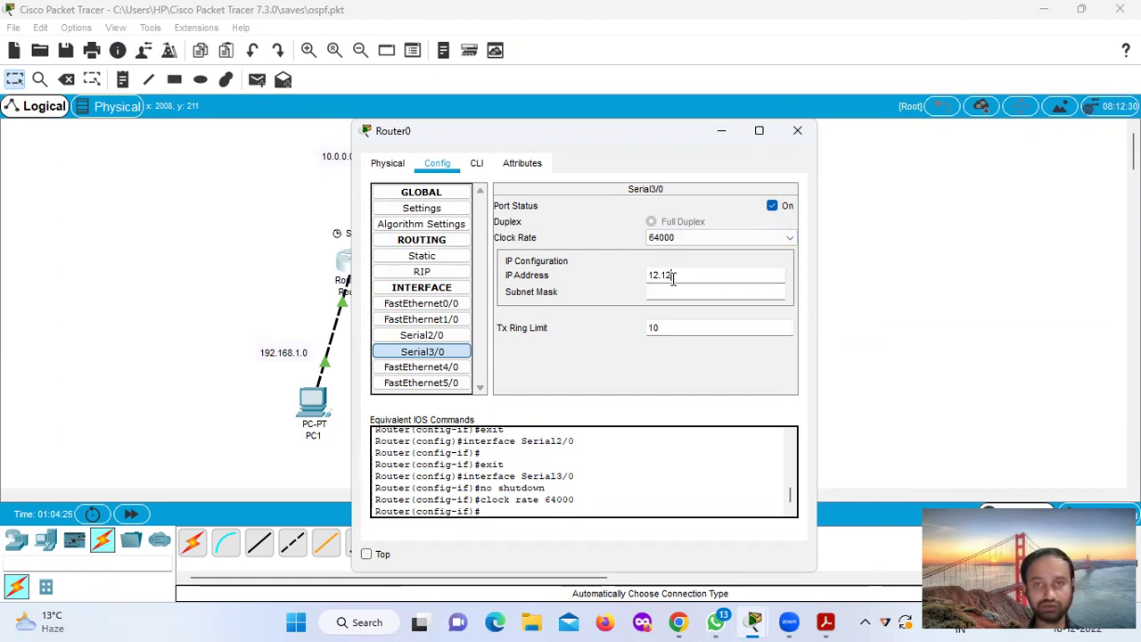
{"action": "type", "text": ".0.2"}
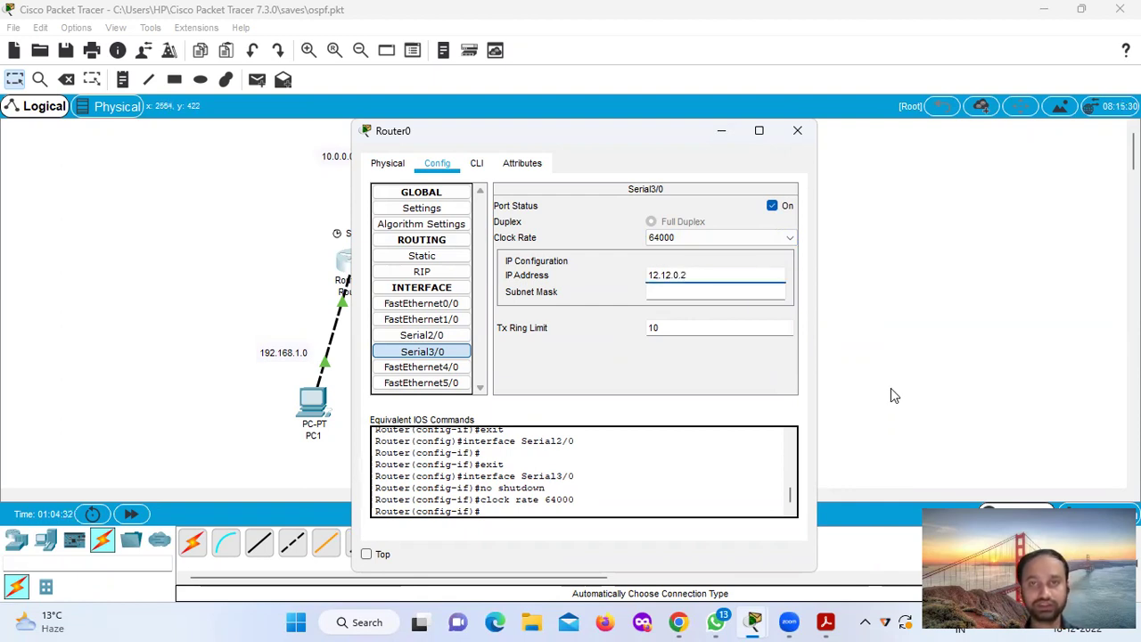
{"action": "left_click", "coordinate": [685, 294]}
{"action": "left_click", "coordinate": [717, 384]}
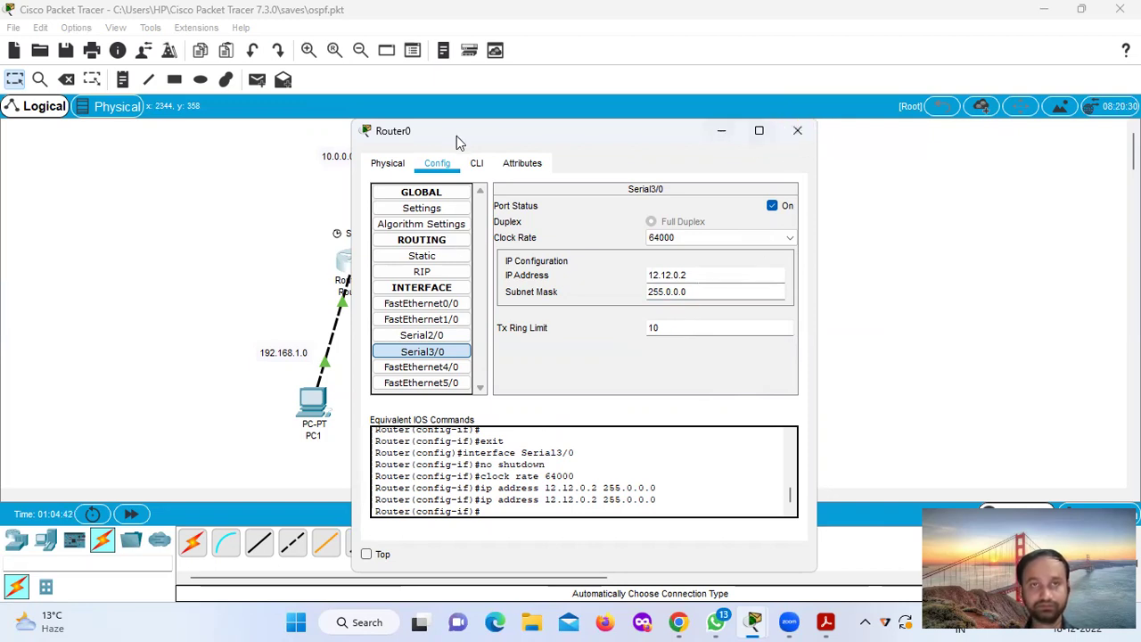
{"action": "left_click_drag", "start_coordinate": [453, 139], "coordinate": [441, 140]}
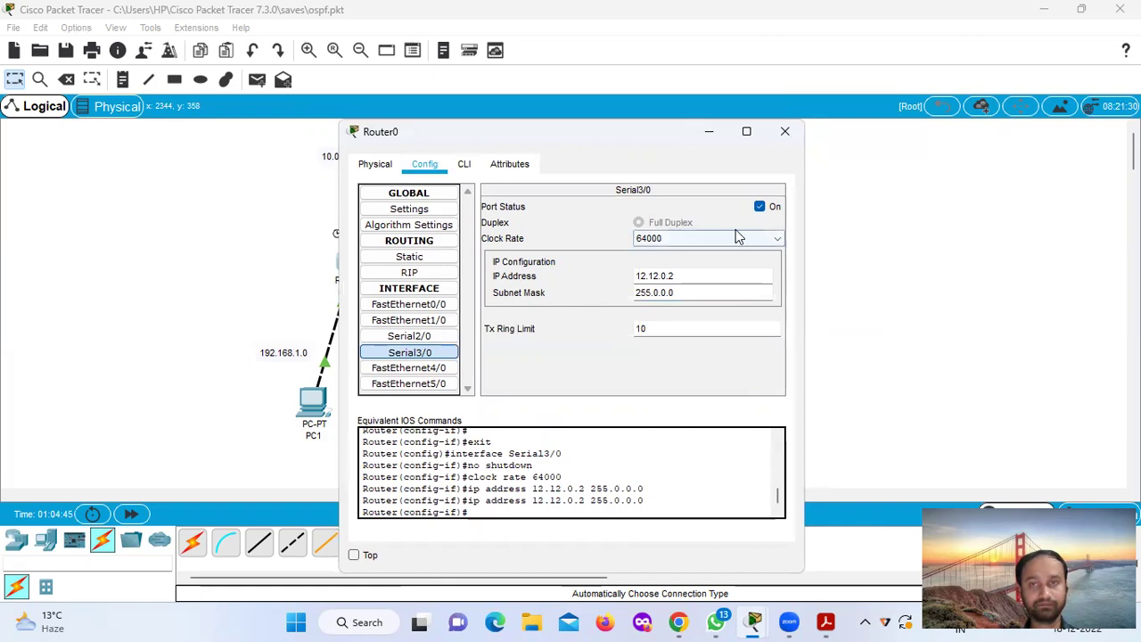
{"action": "left_click", "coordinate": [784, 134]}
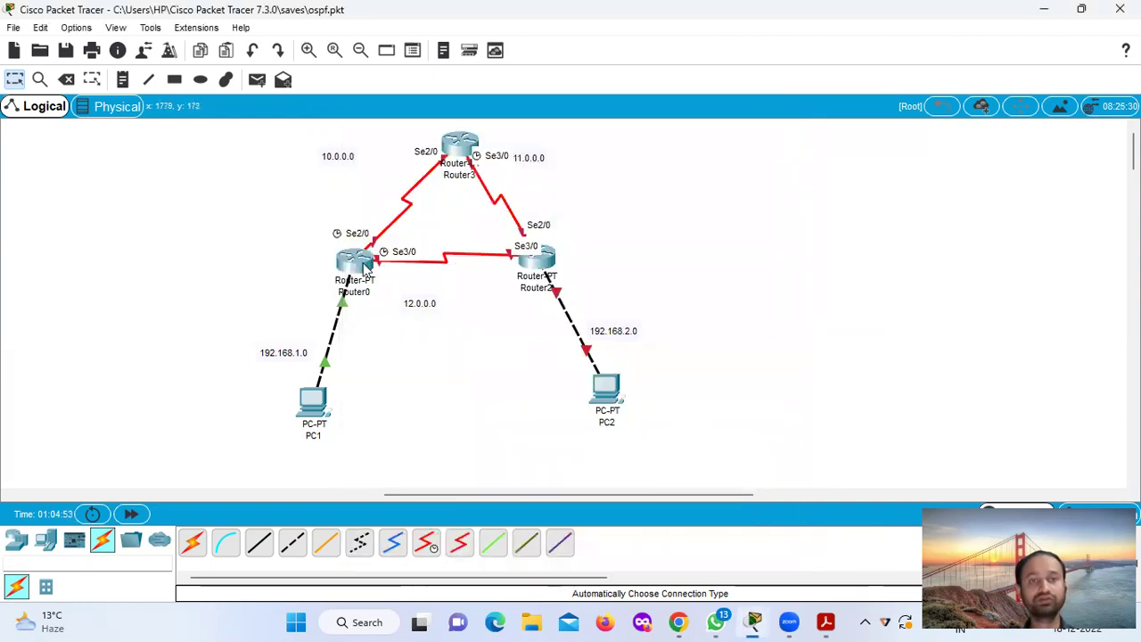
Step: Open Router3's configuration settings and place its window so the network's interface labels can be checked
{"action": "mouse_move", "coordinate": [366, 272]}
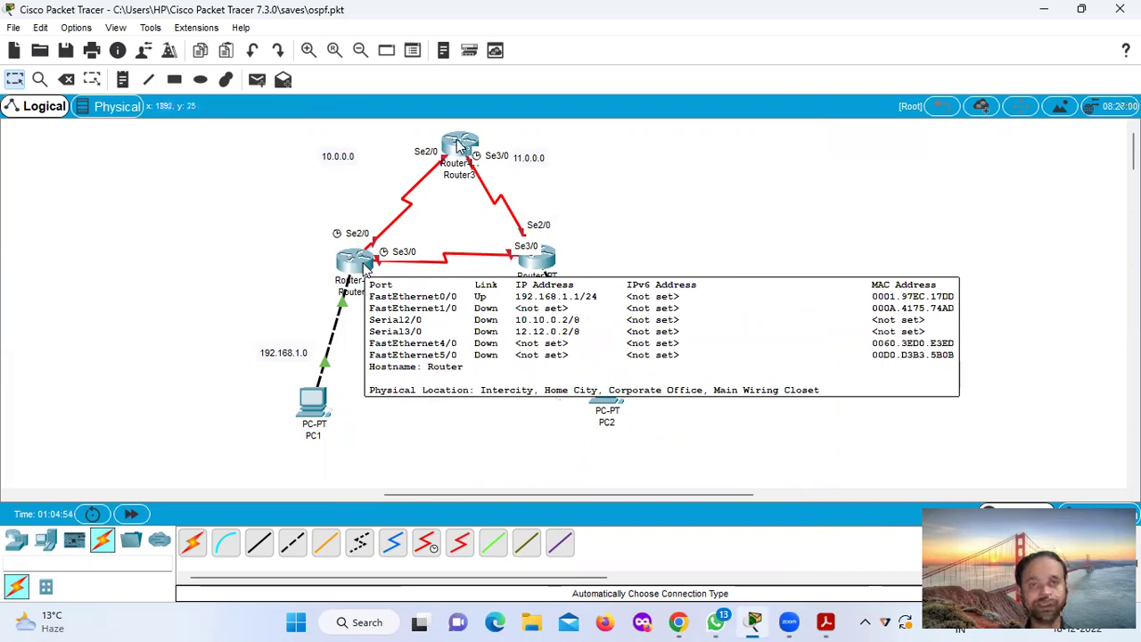
{"action": "left_click", "coordinate": [459, 145]}
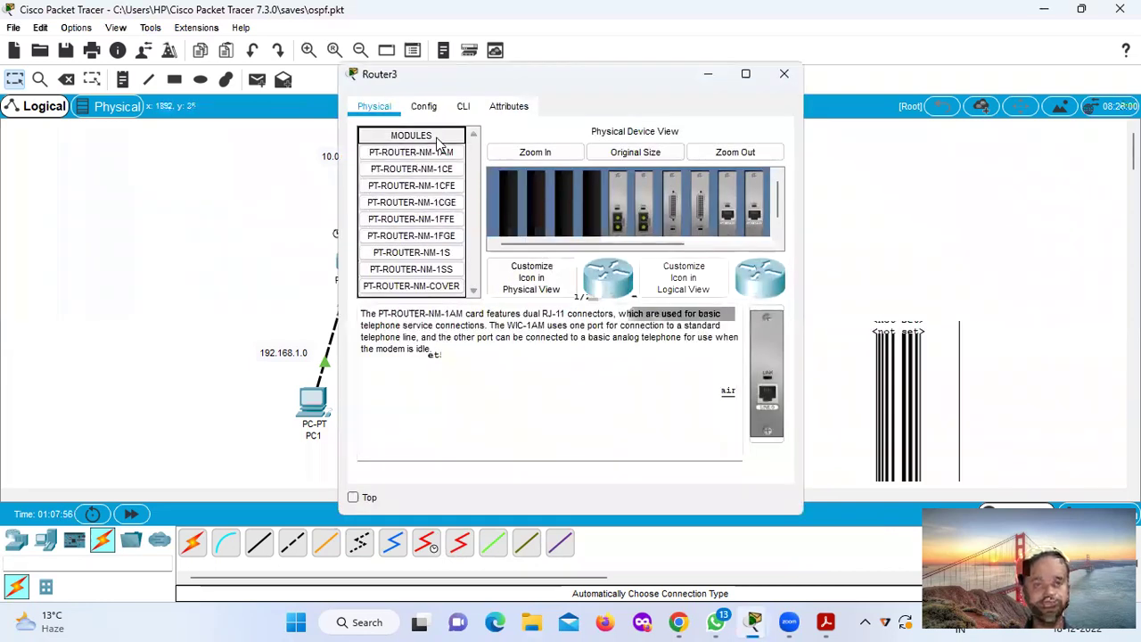
{"action": "left_click", "coordinate": [436, 111]}
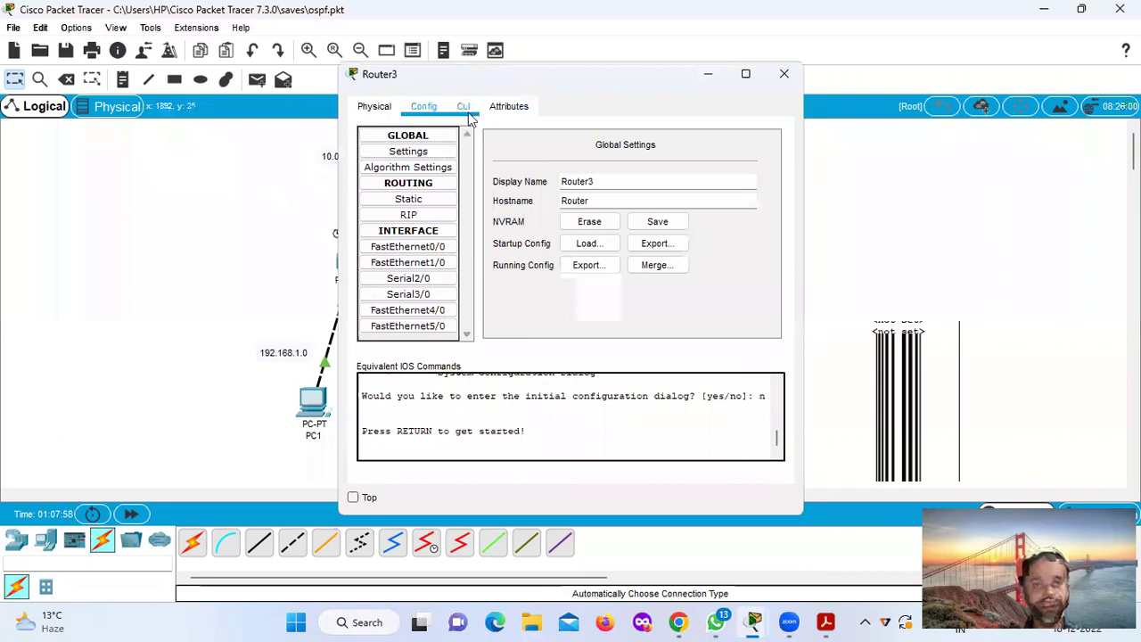
{"action": "left_click_drag", "start_coordinate": [487, 74], "coordinate": [562, 240]}
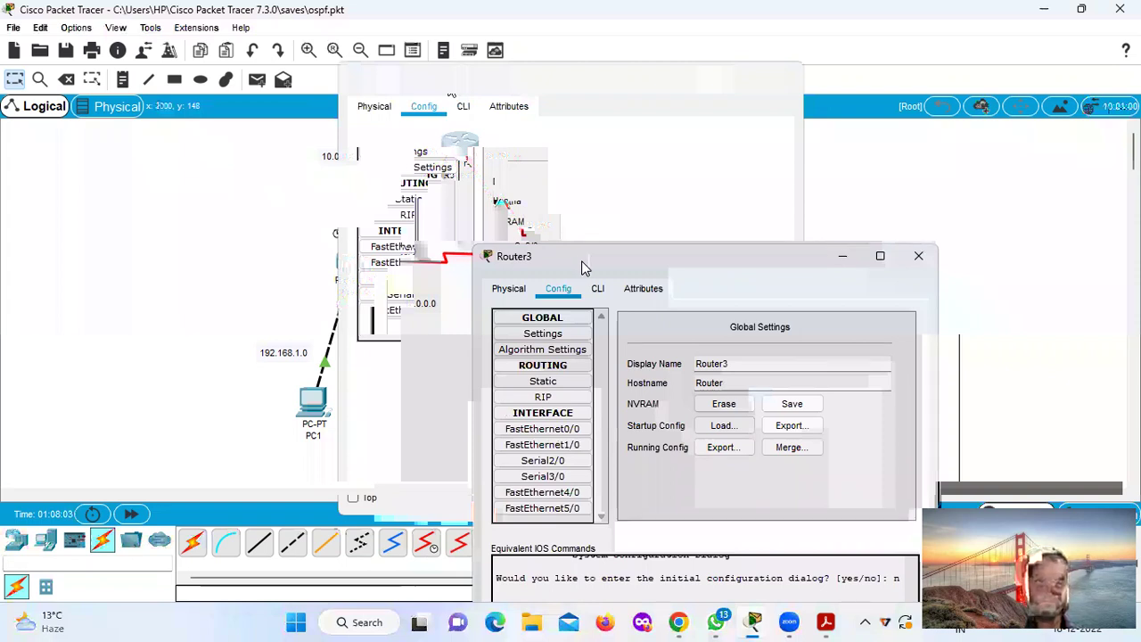
{"action": "left_click_drag", "start_coordinate": [585, 268], "coordinate": [432, 87]}
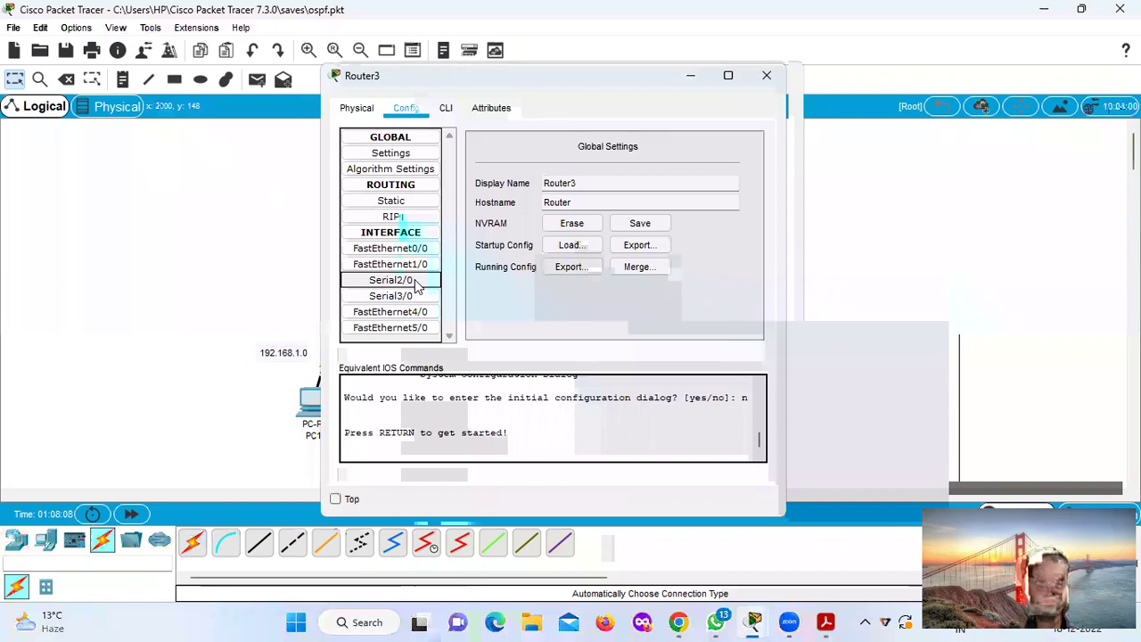
{"action": "left_click_drag", "start_coordinate": [434, 85], "coordinate": [479, 205]}
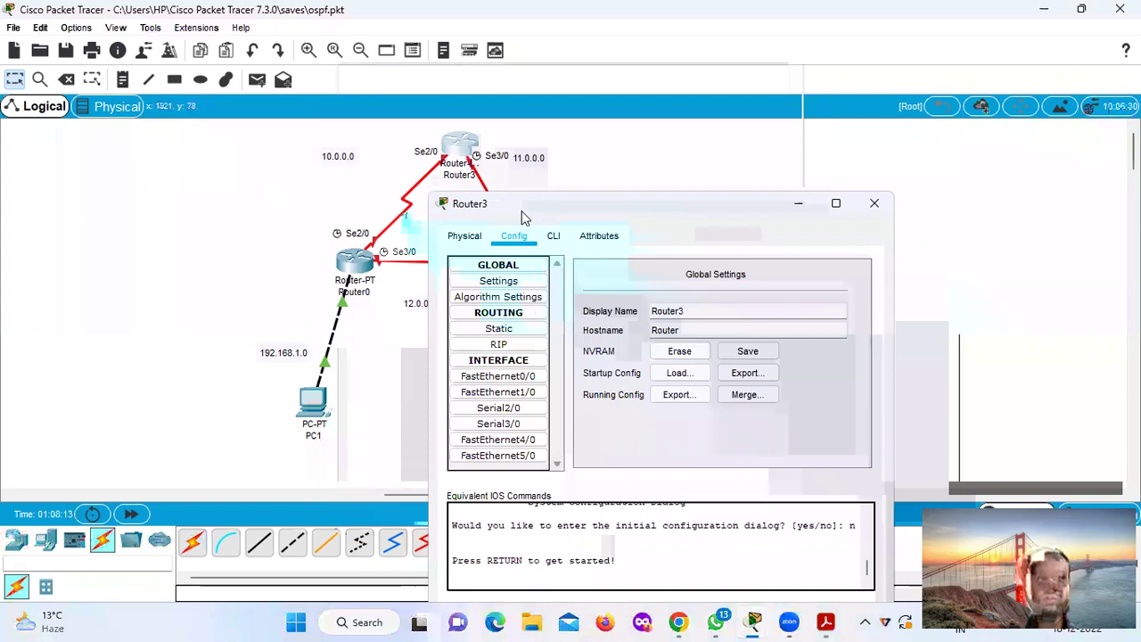
{"action": "left_click_drag", "start_coordinate": [524, 216], "coordinate": [461, 92]}
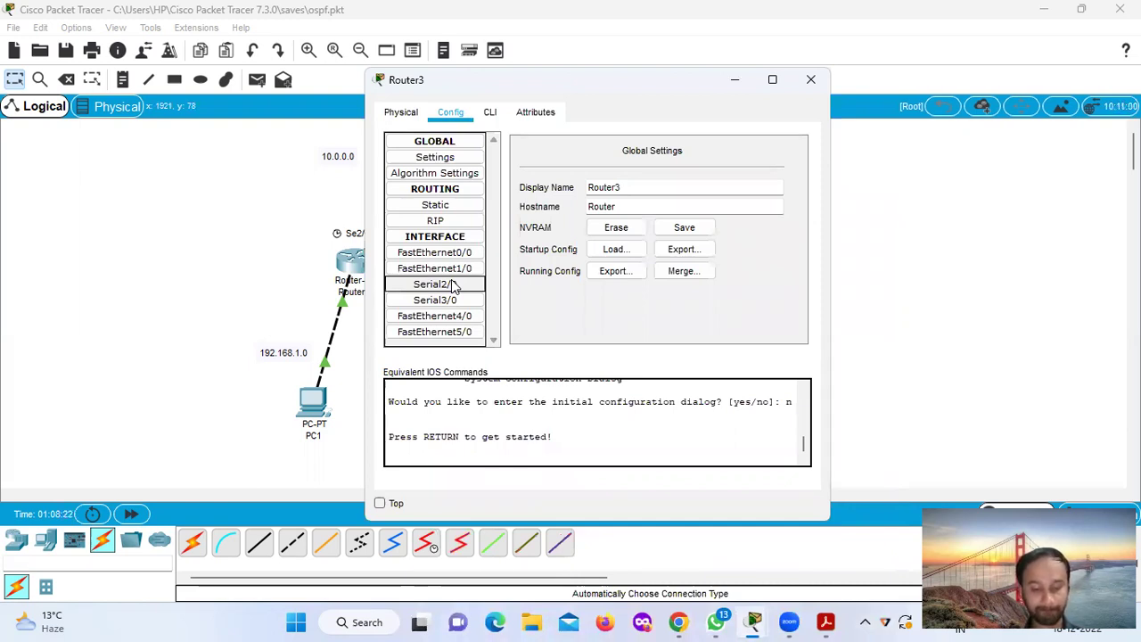
Step: Turn on Router3's Serial2/0 interface
{"action": "left_click", "coordinate": [455, 255]}
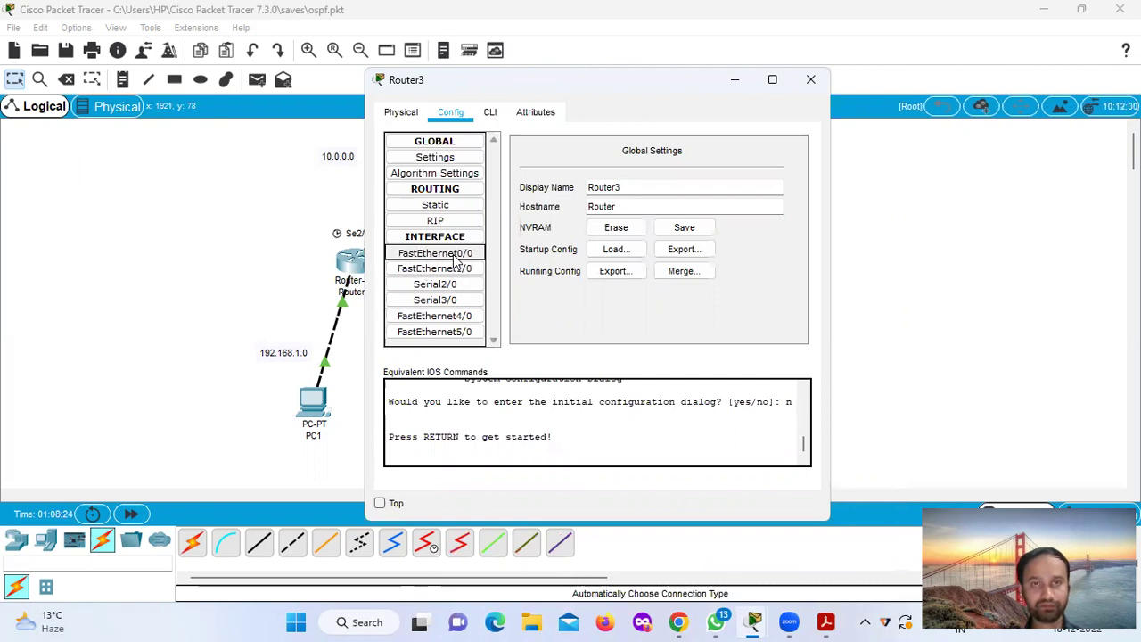
{"action": "left_click", "coordinate": [454, 268]}
{"action": "left_click", "coordinate": [455, 255]}
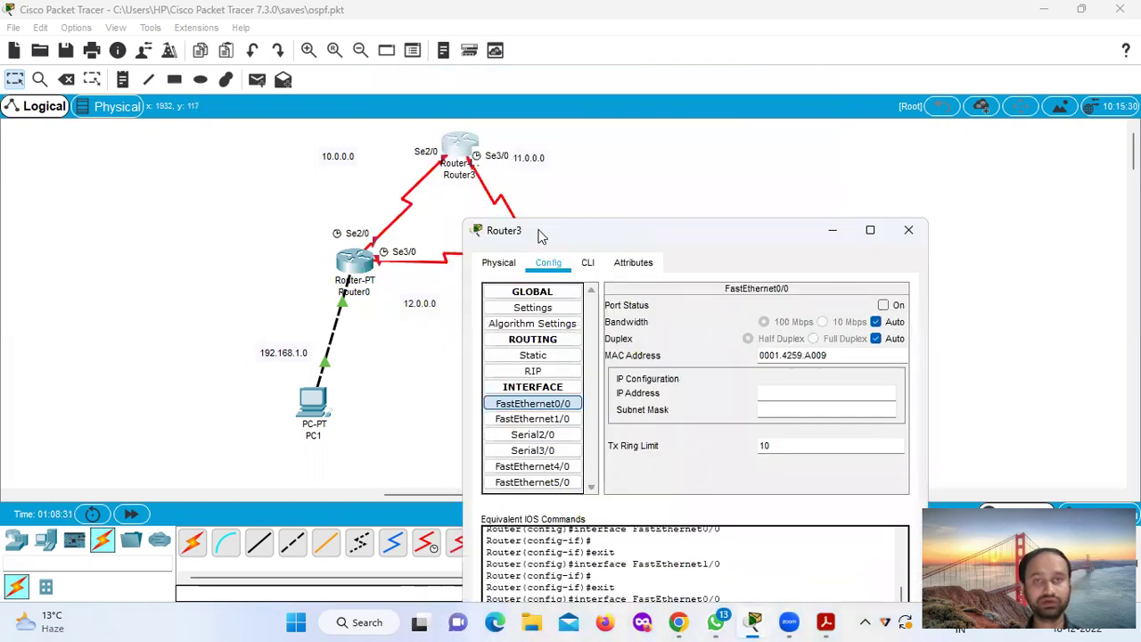
{"action": "left_click_drag", "start_coordinate": [542, 235], "coordinate": [444, 88]}
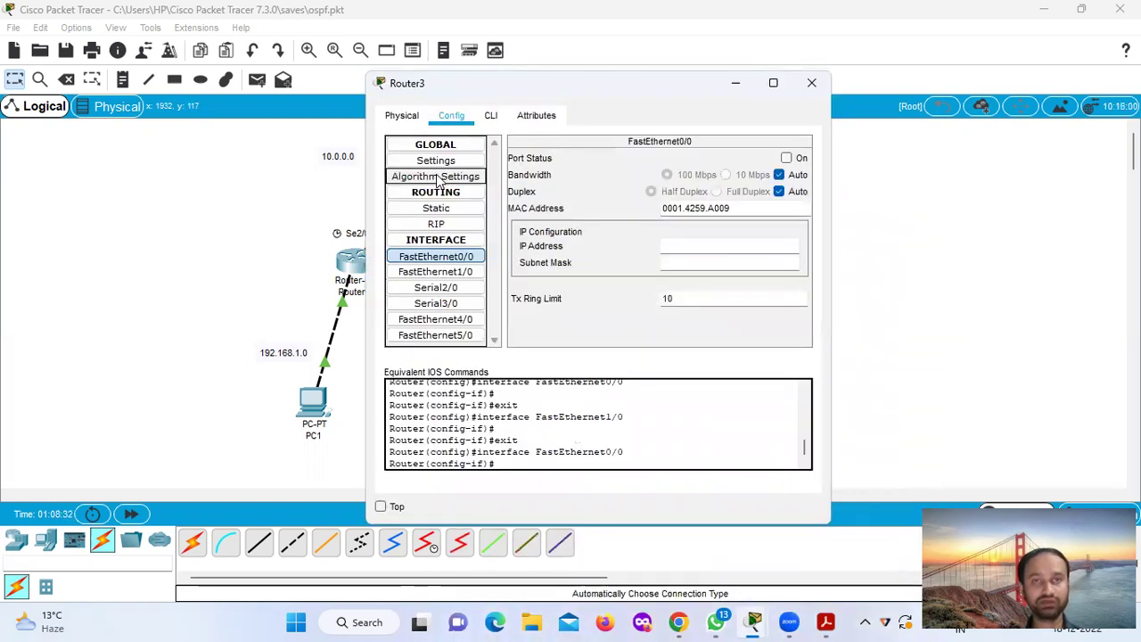
{"action": "left_click", "coordinate": [454, 289]}
{"action": "left_click", "coordinate": [786, 158]}
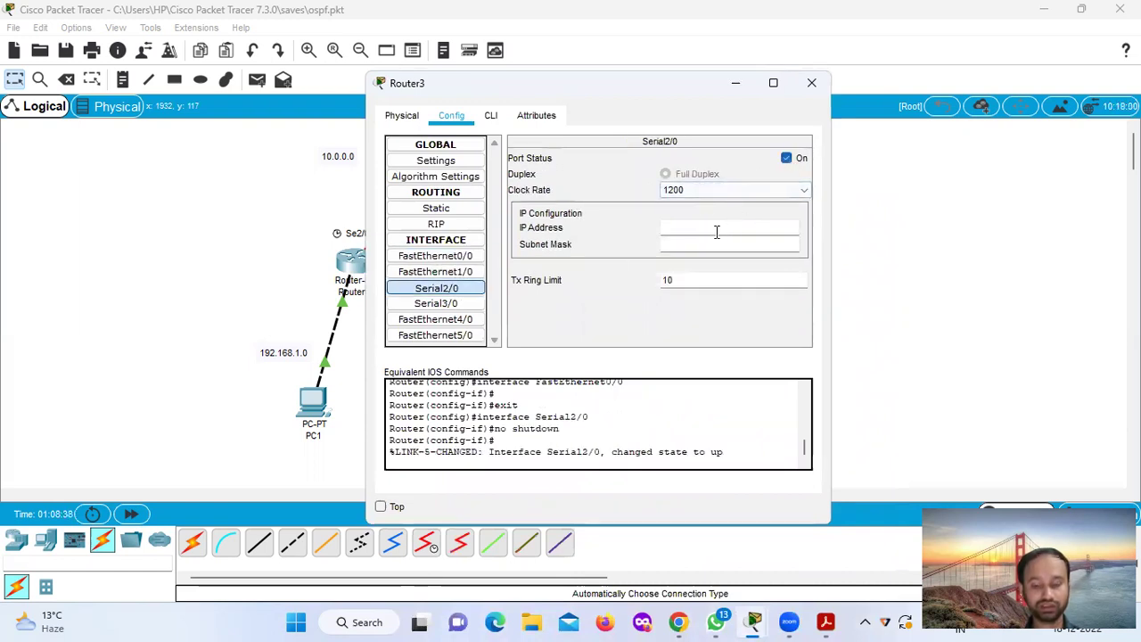
{"action": "left_click", "coordinate": [683, 221]}
{"action": "type", "text": "10"}
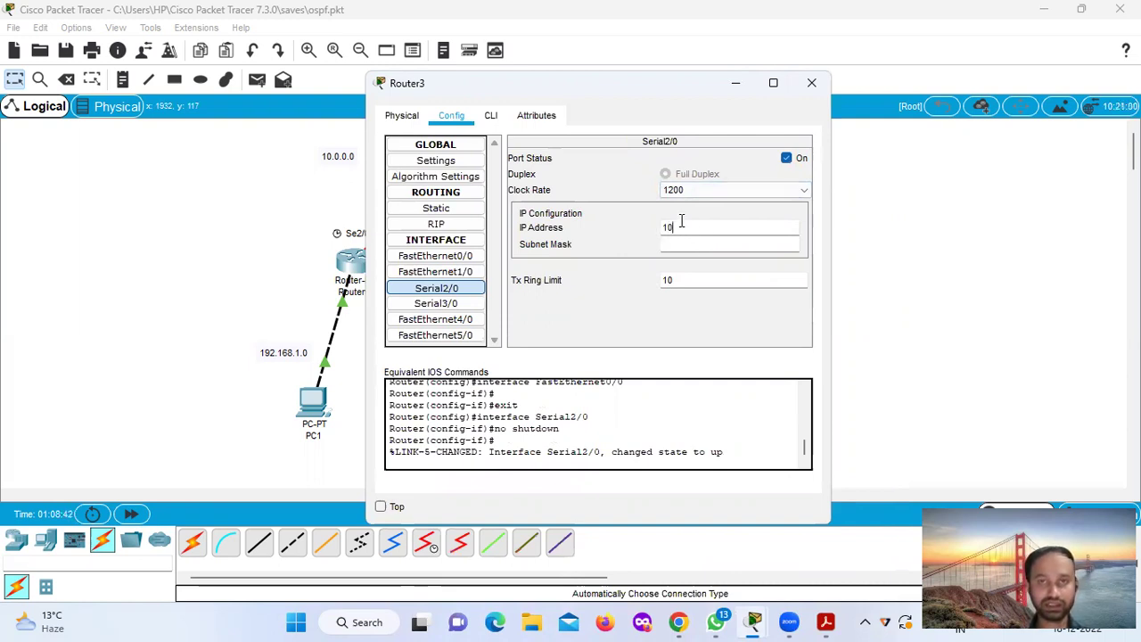
{"action": "type", "text": ".0"}
{"action": "type", "text": ".0.3"}
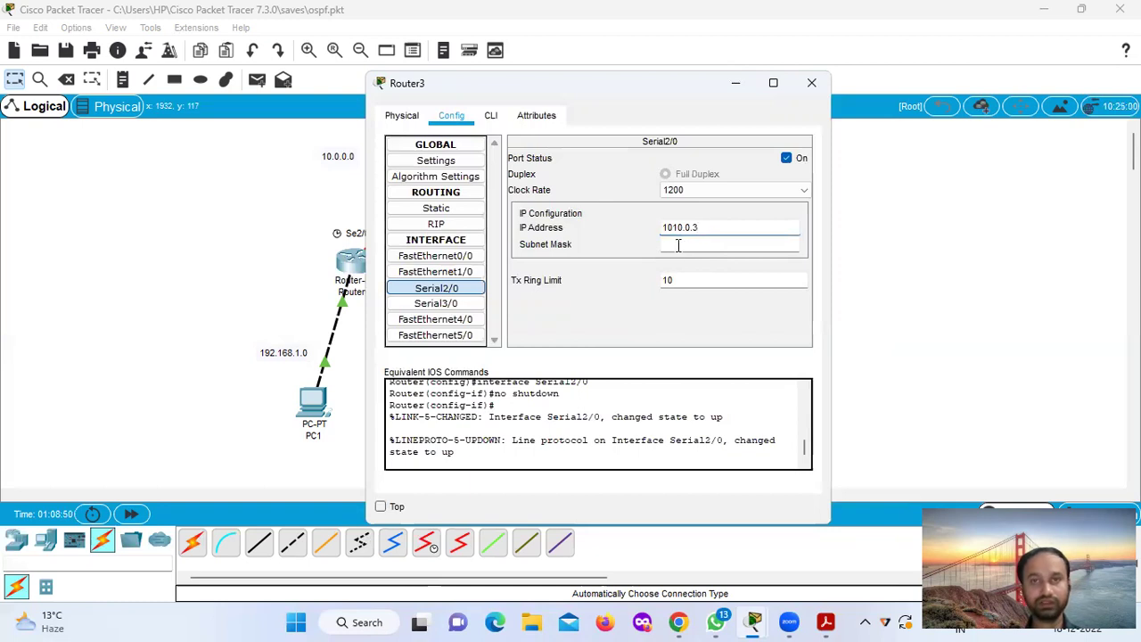
{"action": "left_click", "coordinate": [681, 247]}
{"action": "left_click", "coordinate": [624, 321]}
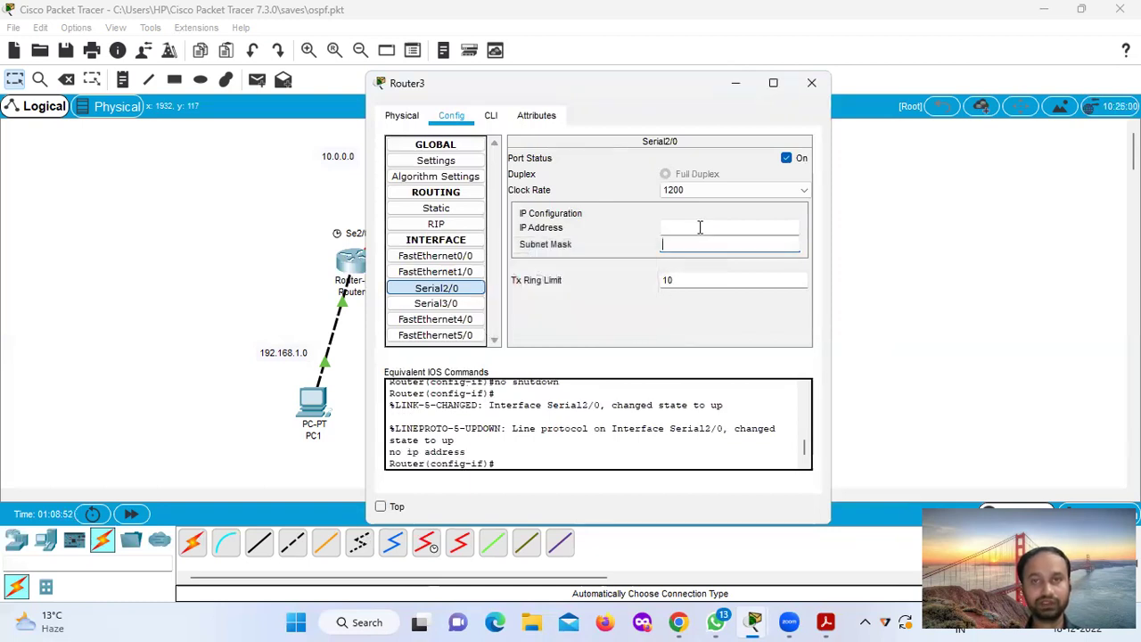
Step: Give Router3's Serial2/0 interface the IP address 10.10.0.3 with subnet mask 255.0.0.0
{"action": "left_click", "coordinate": [697, 228]}
{"action": "type", "text": "10.10"}
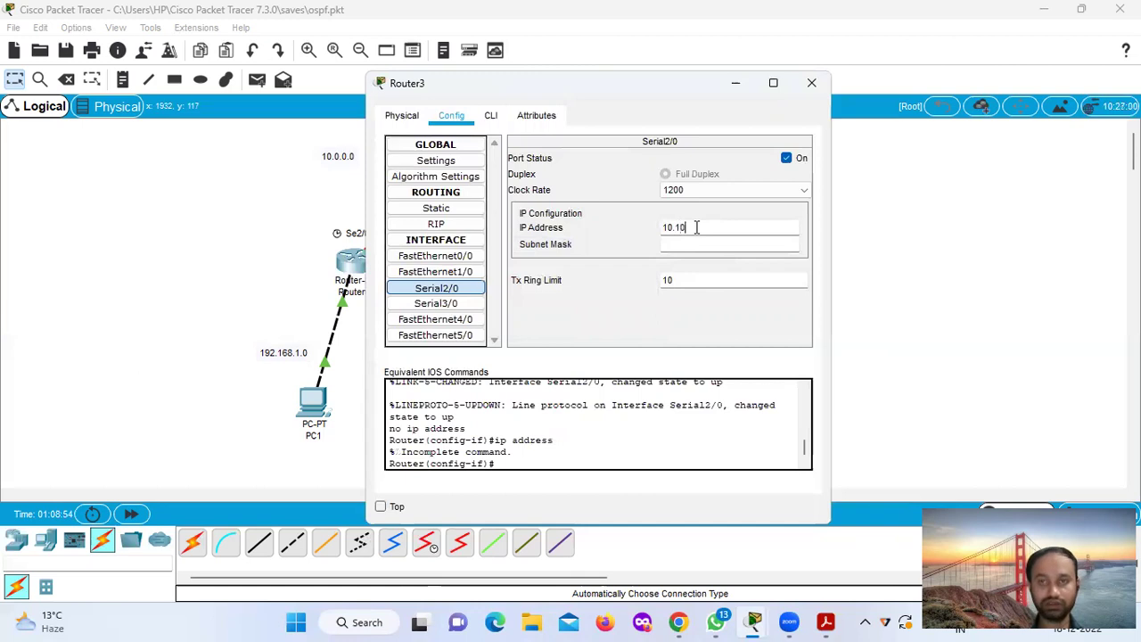
{"action": "type", "text": ".0.3"}
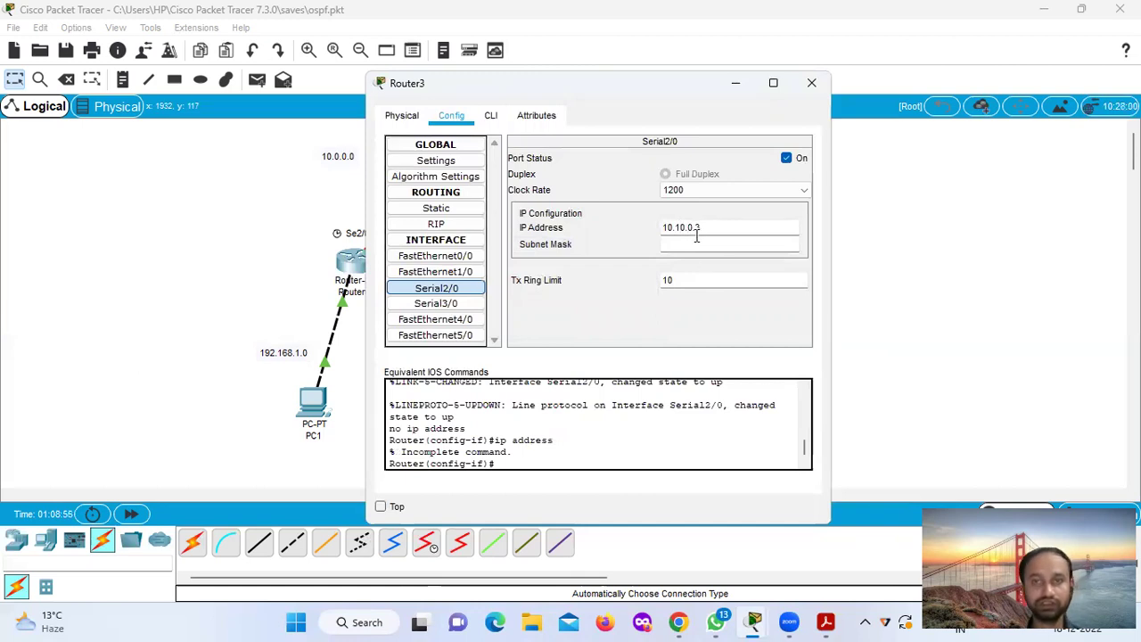
{"action": "left_click", "coordinate": [691, 248]}
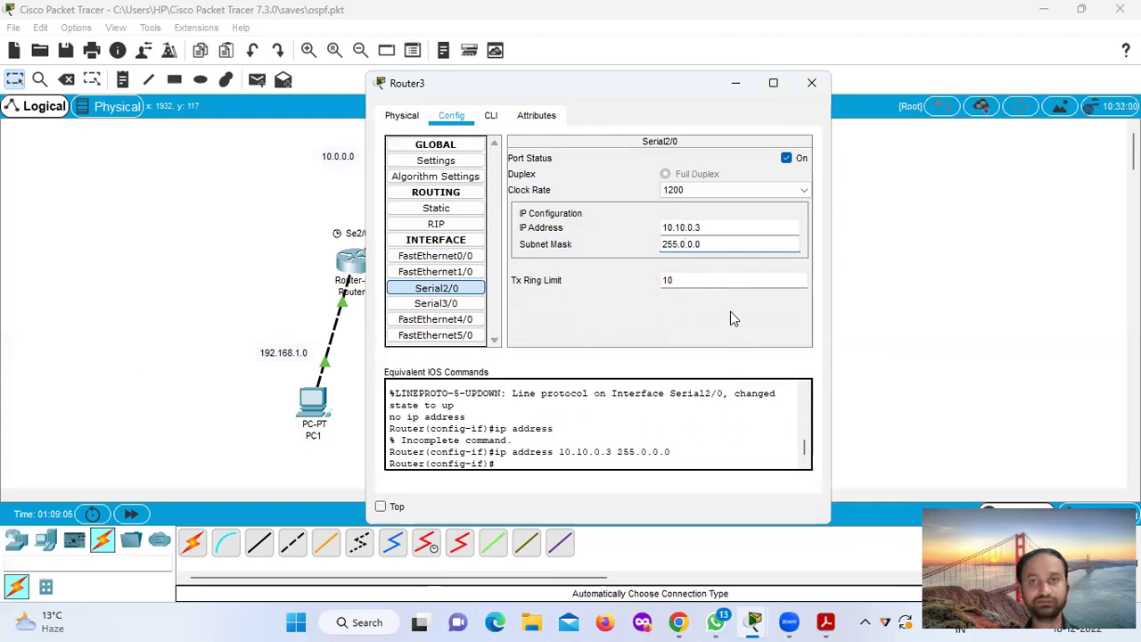
{"action": "key", "text": "Return"}
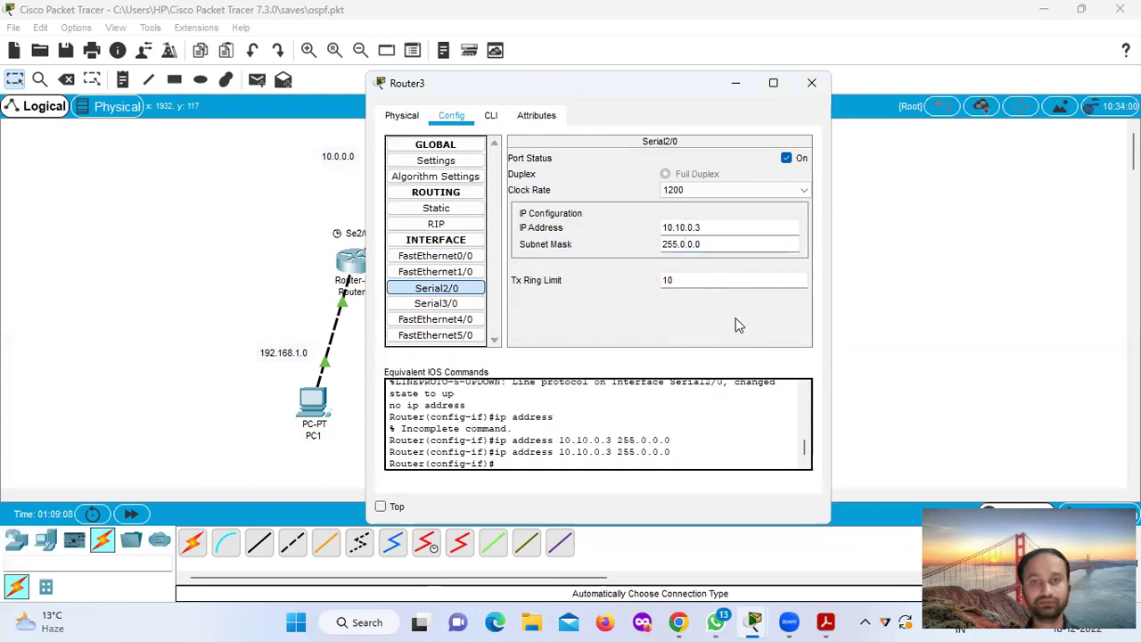
Step: Change the clock rate of Router3's Serial2/0 interface to Not Set
{"action": "left_click", "coordinate": [773, 189]}
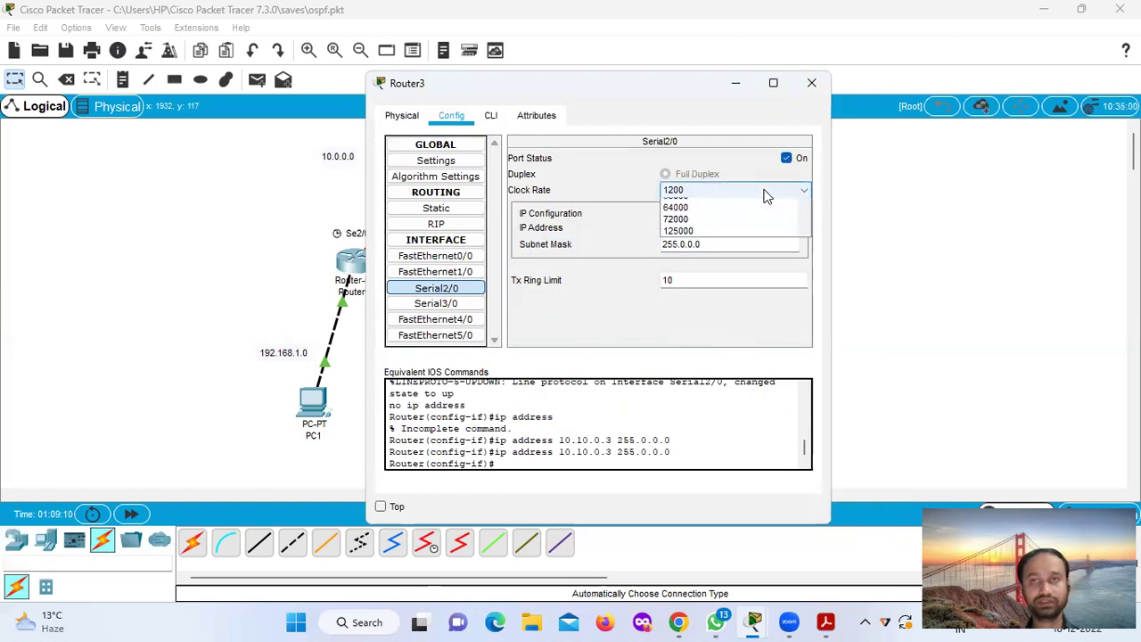
{"action": "scroll", "coordinate": [720, 284], "scroll_direction": "down", "scroll_amount": 4}
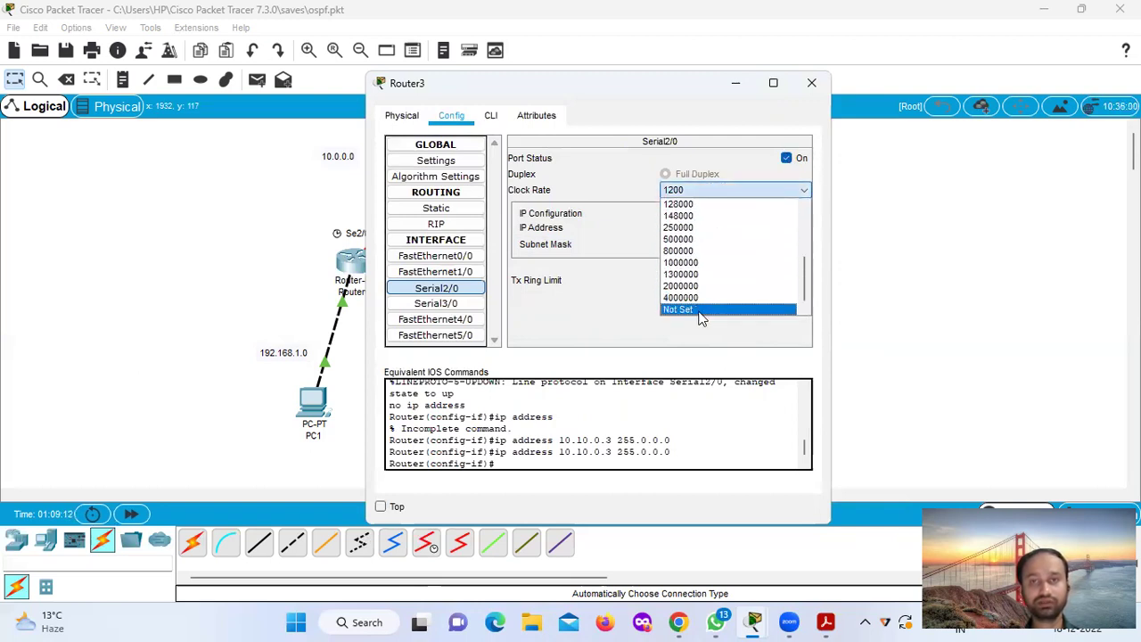
{"action": "left_click", "coordinate": [697, 309]}
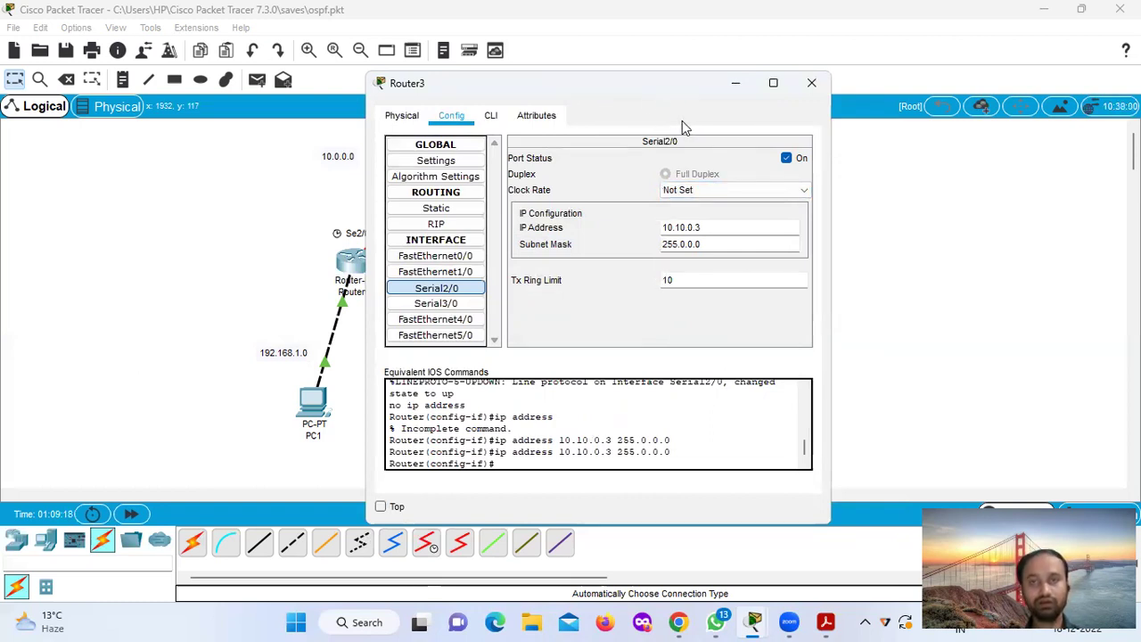
Step: Turn on Router3's Serial3/0 interface and check the interface and network labels in the topology behind its window
{"action": "left_click_drag", "start_coordinate": [504, 93], "coordinate": [468, 123]}
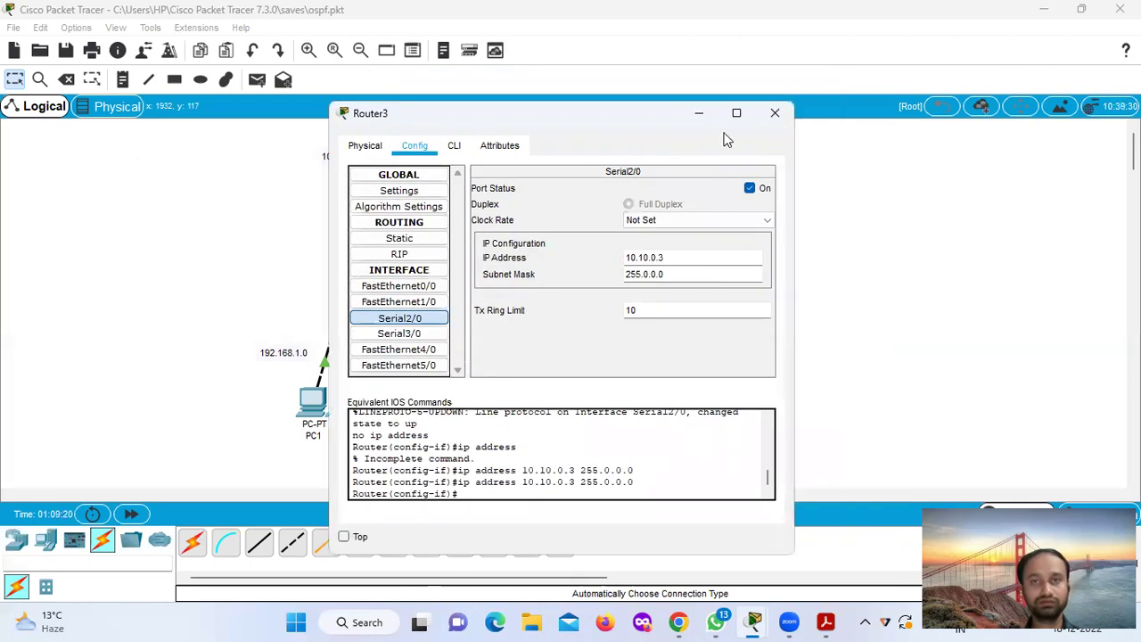
{"action": "left_click", "coordinate": [419, 334]}
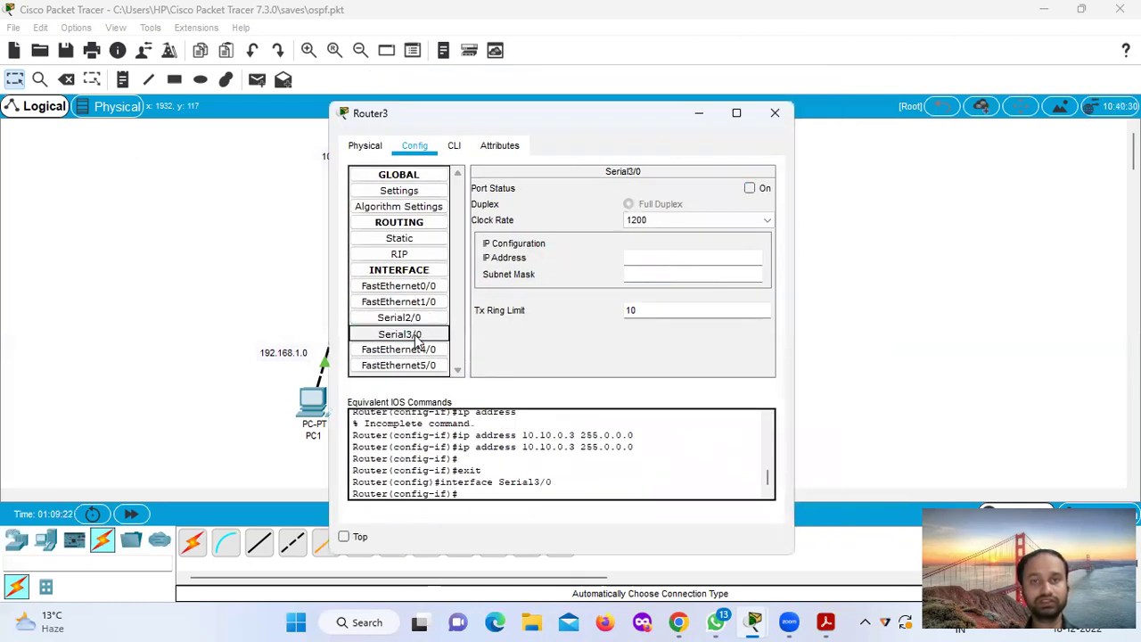
{"action": "left_click", "coordinate": [671, 255]}
{"action": "left_click", "coordinate": [749, 188]}
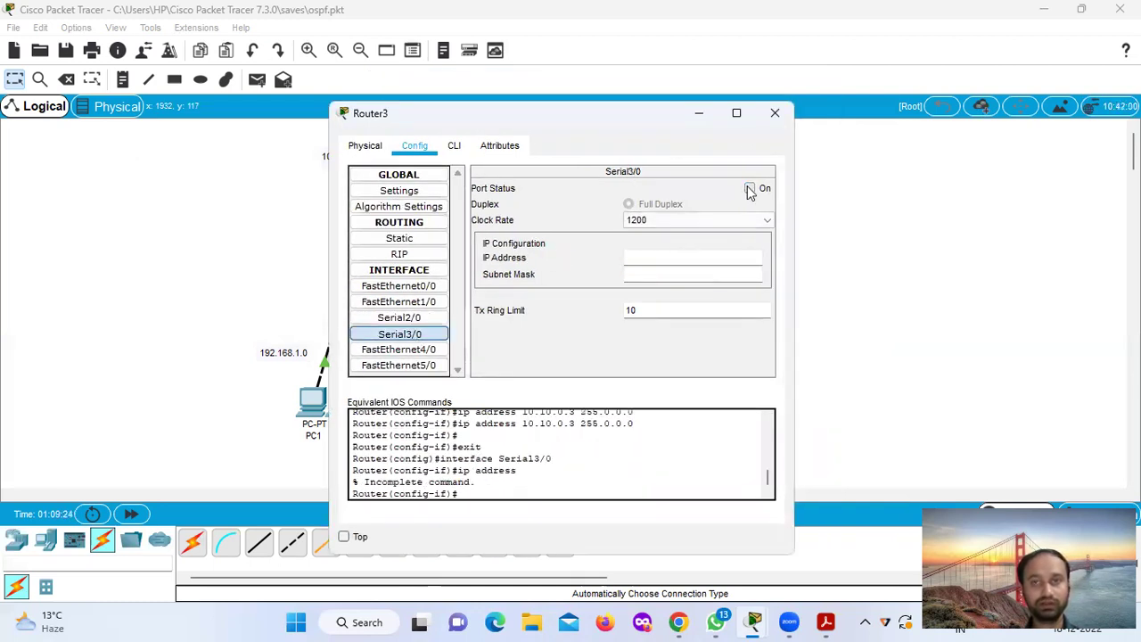
{"action": "left_click_drag", "start_coordinate": [462, 131], "coordinate": [549, 312]}
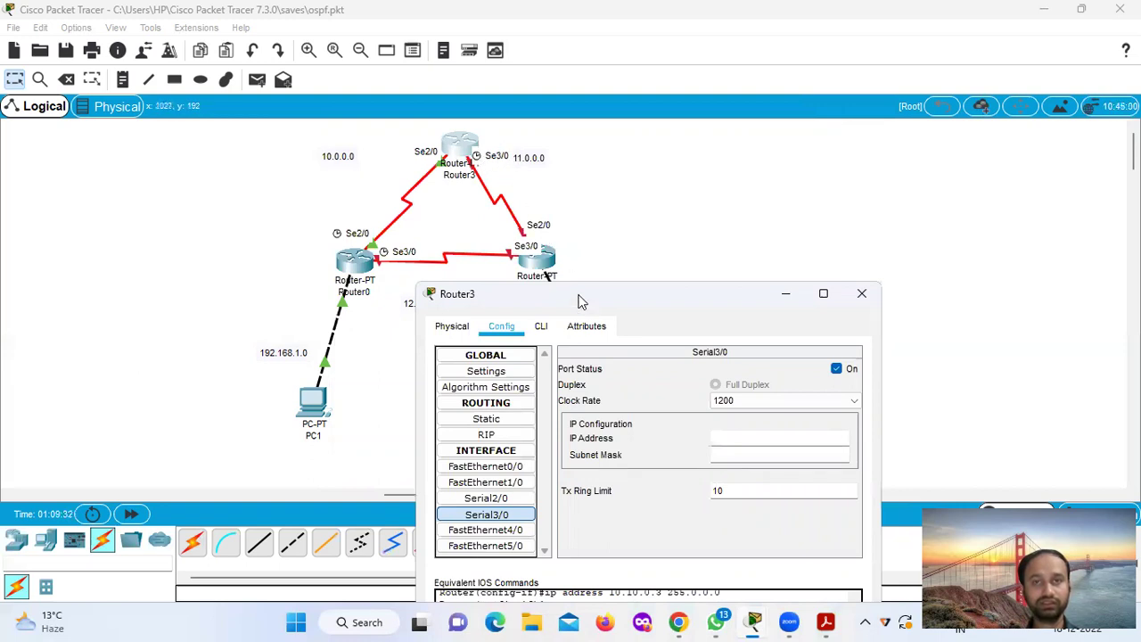
{"action": "left_click_drag", "start_coordinate": [584, 305], "coordinate": [552, 167]}
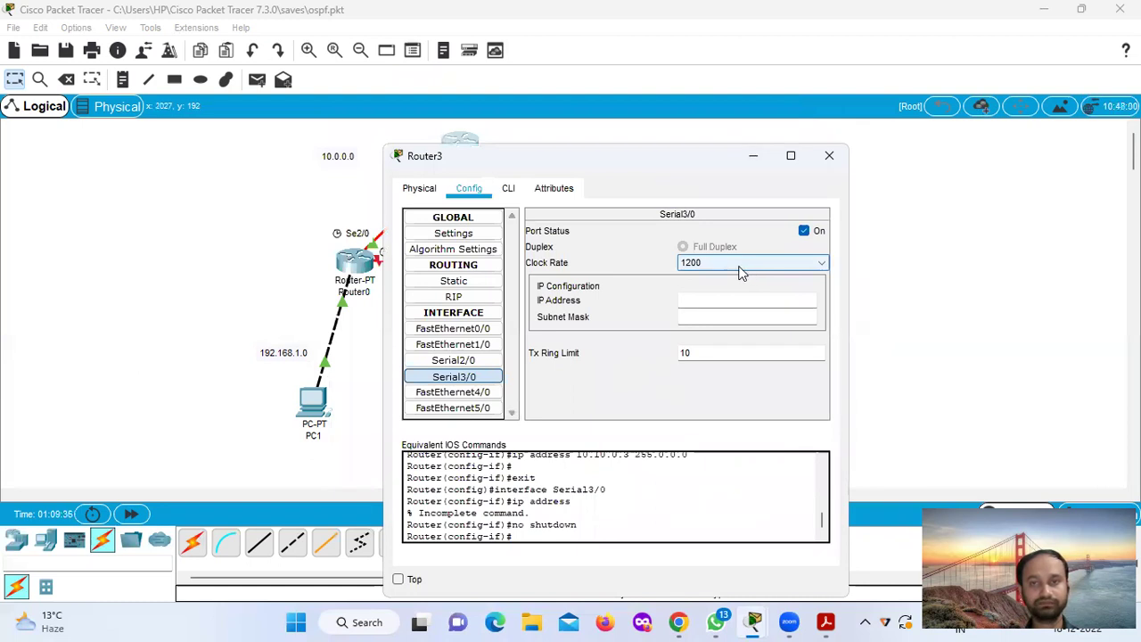
Step: Set the clock rate of Router3's Serial3/0 interface to 64000
{"action": "left_click", "coordinate": [742, 267]}
{"action": "scroll", "coordinate": [737, 295], "scroll_direction": "down", "scroll_amount": 3}
{"action": "scroll", "coordinate": [734, 326], "scroll_direction": "up", "scroll_amount": 2}
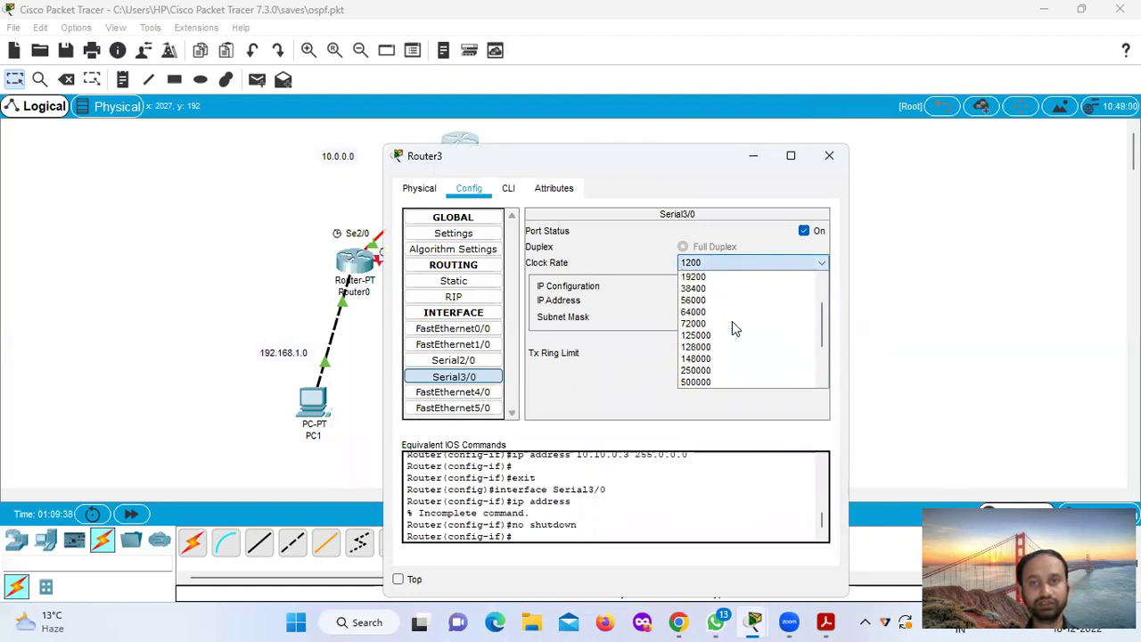
{"action": "left_click", "coordinate": [721, 317]}
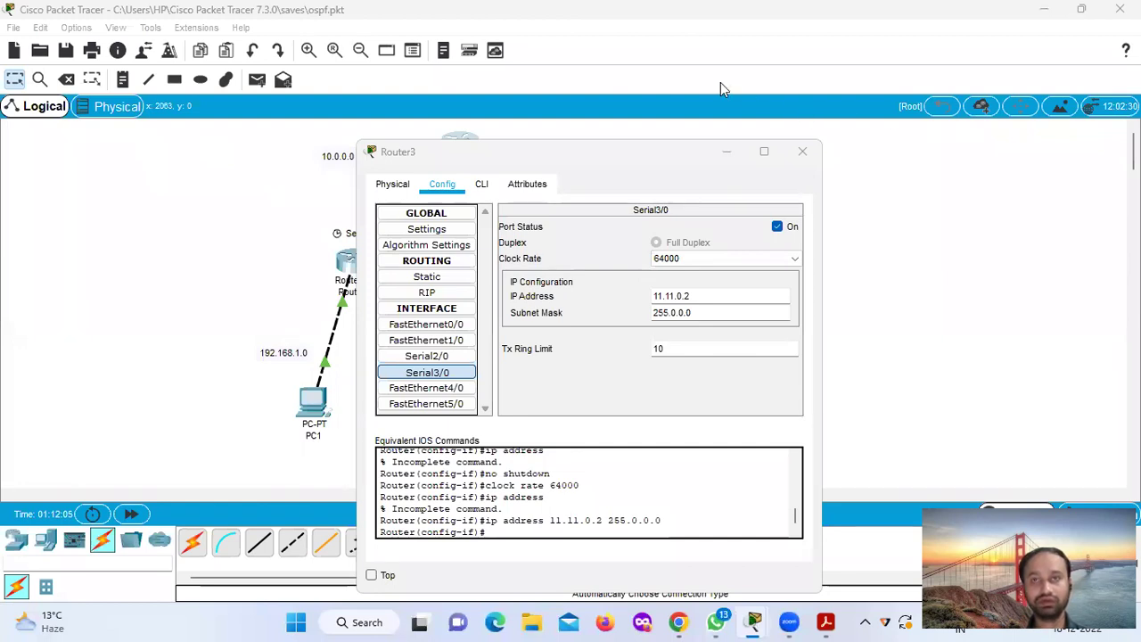
Step: Give Router3's Serial3/0 interface the IP address 11.11.0.2 with subnet mask 255.0.0.0 and close the router's window
{"action": "left_click", "coordinate": [708, 296]}
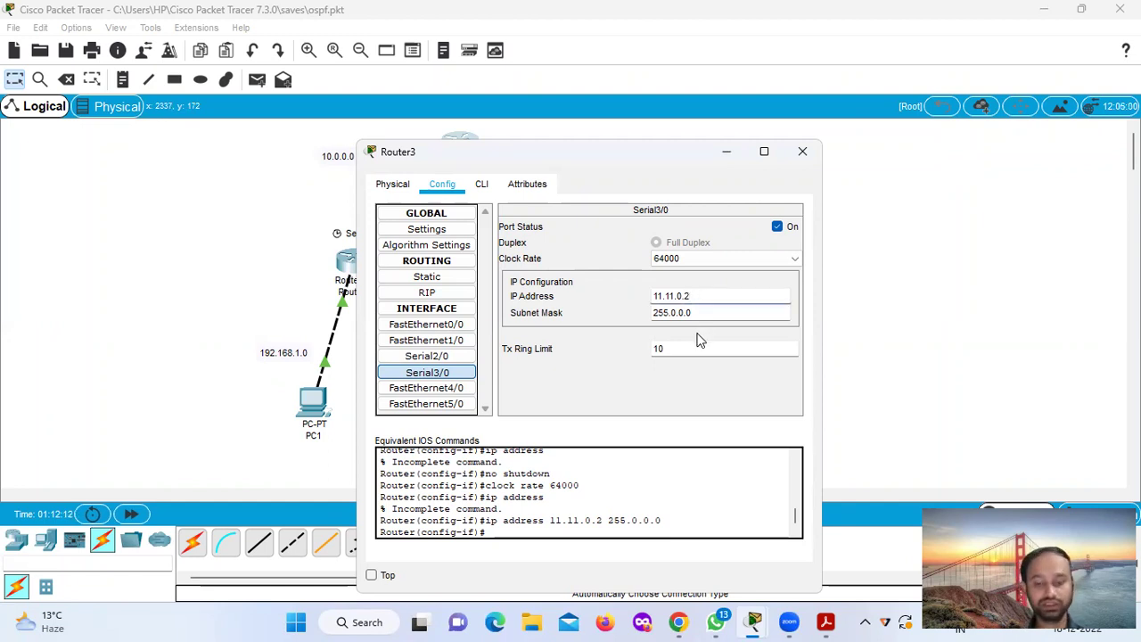
{"action": "left_click", "coordinate": [803, 152]}
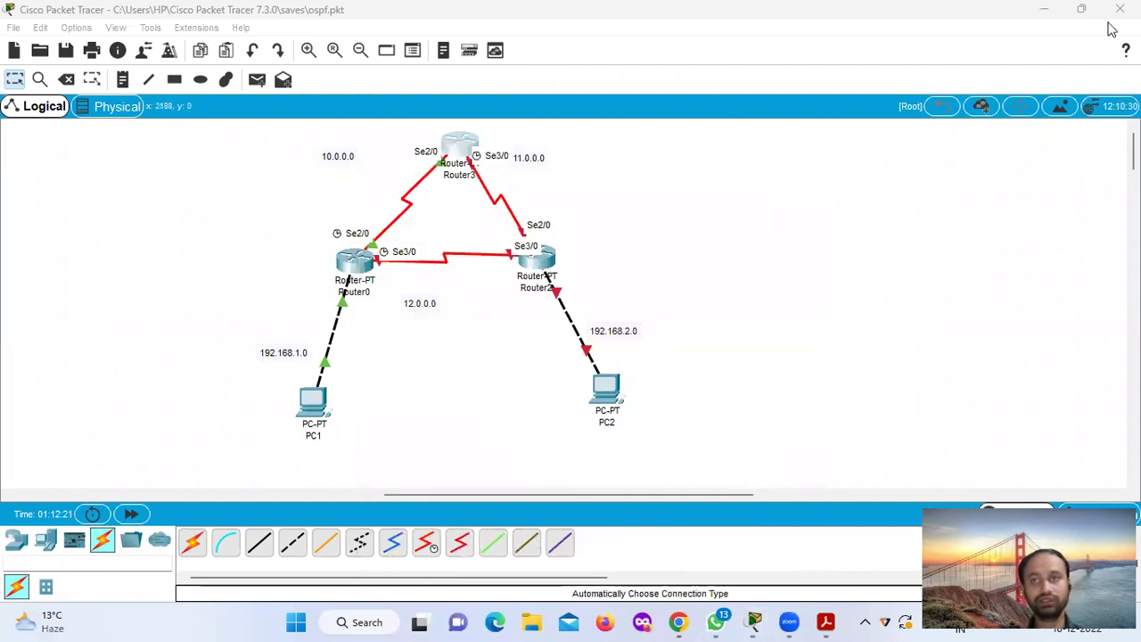
Step: Give Router2's FastEthernet0/0 interface the IP address 192.168.2.1 with subnet mask 255.255.255.0 and turn the interface on
{"action": "left_click", "coordinate": [537, 258]}
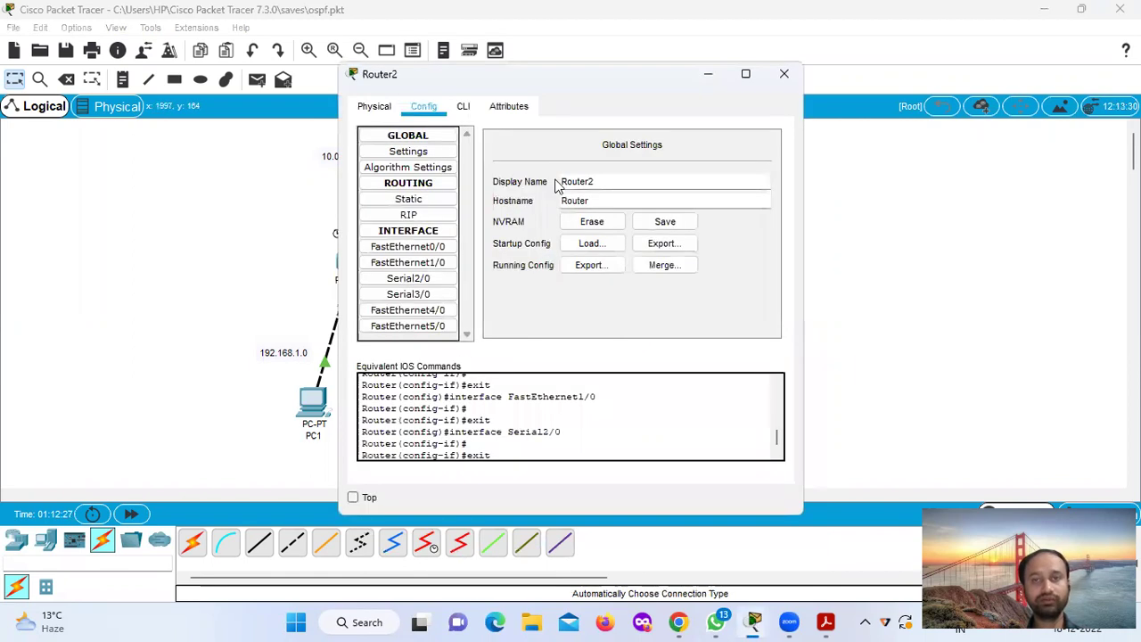
{"action": "left_click", "coordinate": [423, 252]}
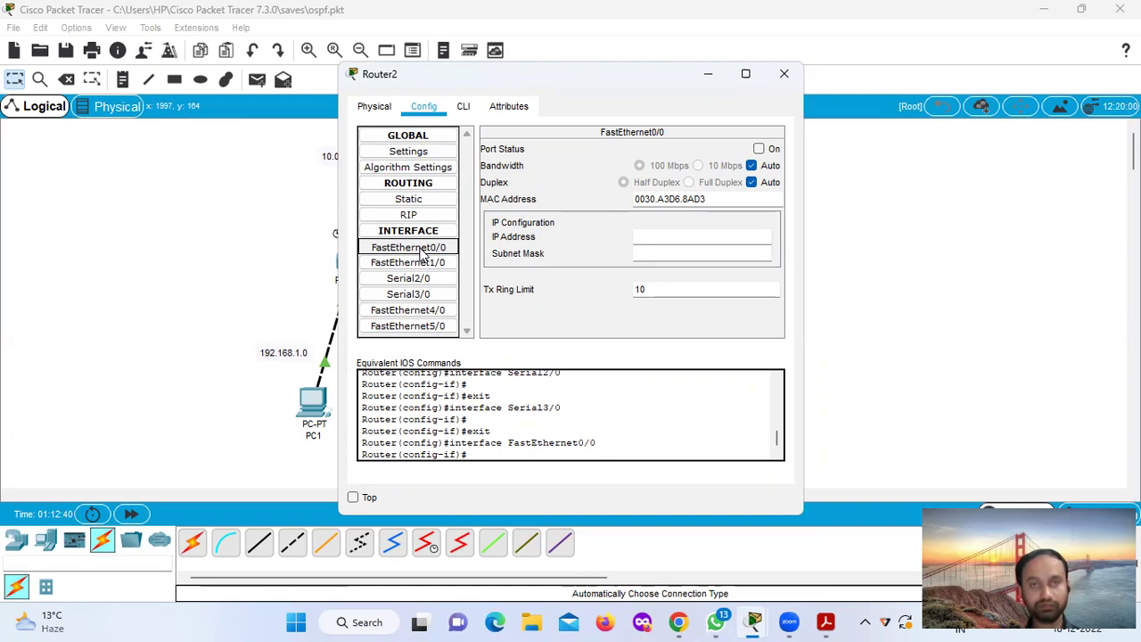
{"action": "left_click", "coordinate": [423, 254]}
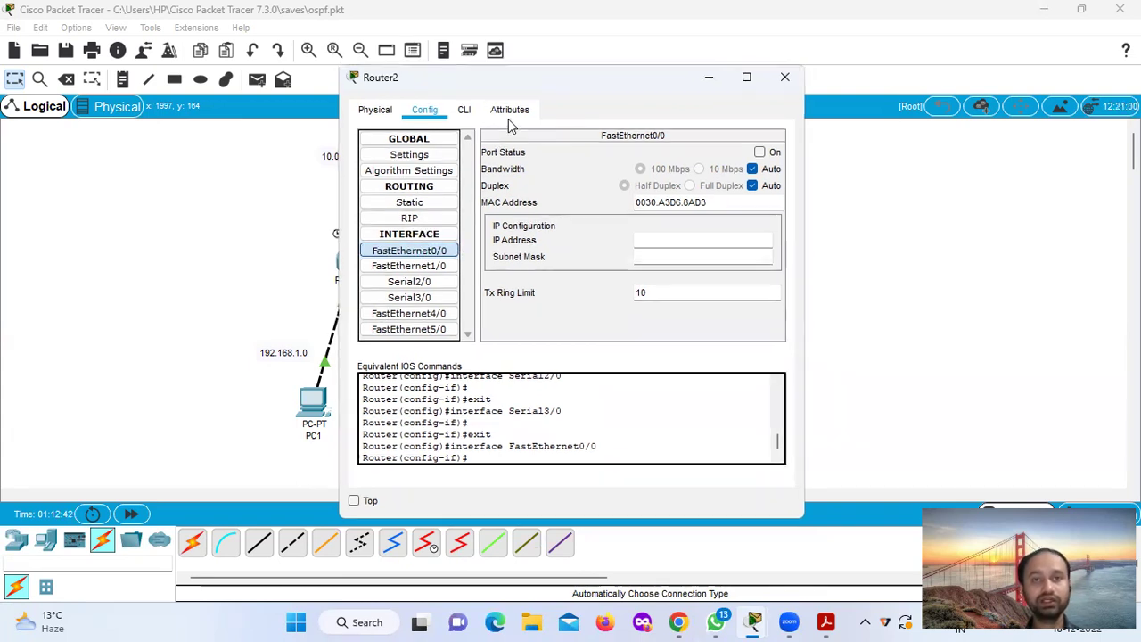
{"action": "left_click_drag", "start_coordinate": [536, 78], "coordinate": [538, 103]}
{"action": "left_click", "coordinate": [655, 253]}
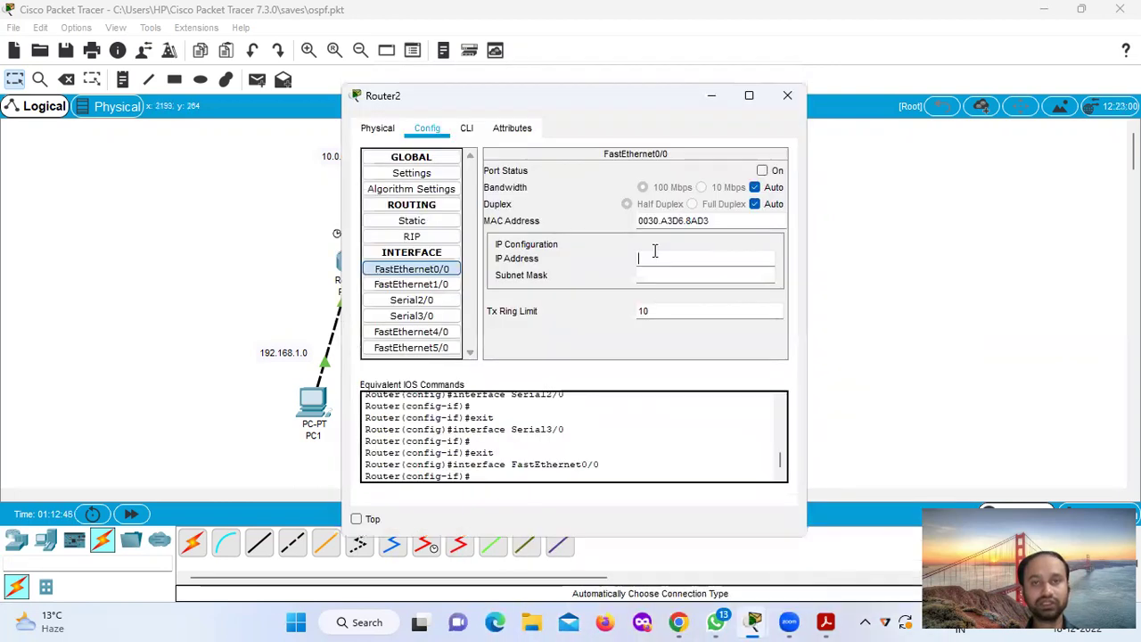
{"action": "type", "text": "19"}
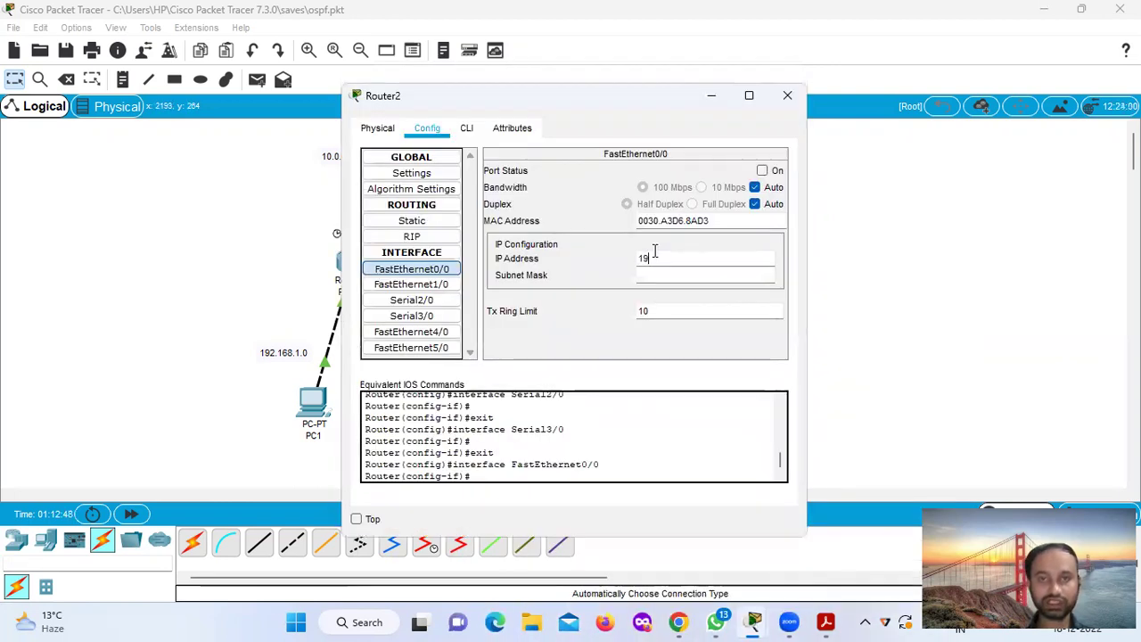
{"action": "type", "text": "2.168."}
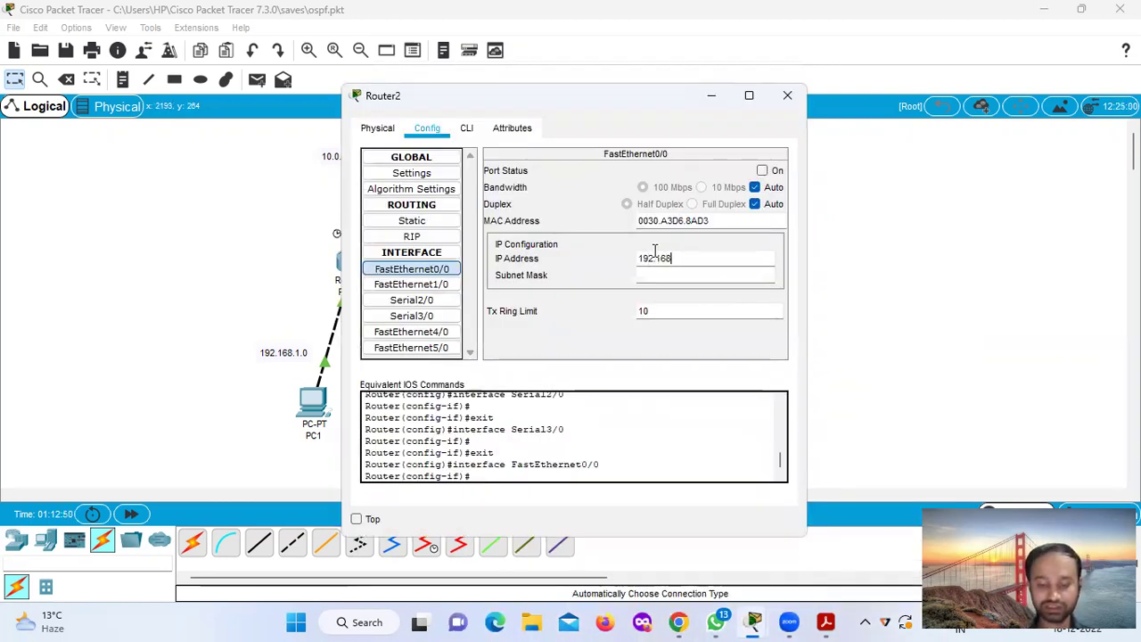
{"action": "type", "text": "2.1"}
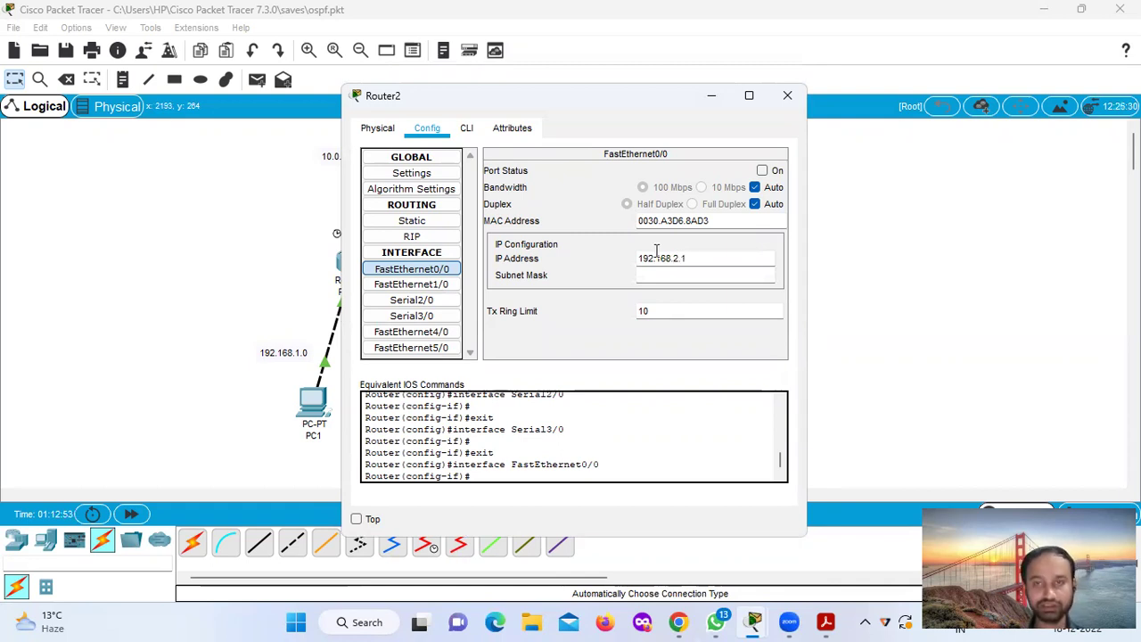
{"action": "left_click", "coordinate": [698, 273]}
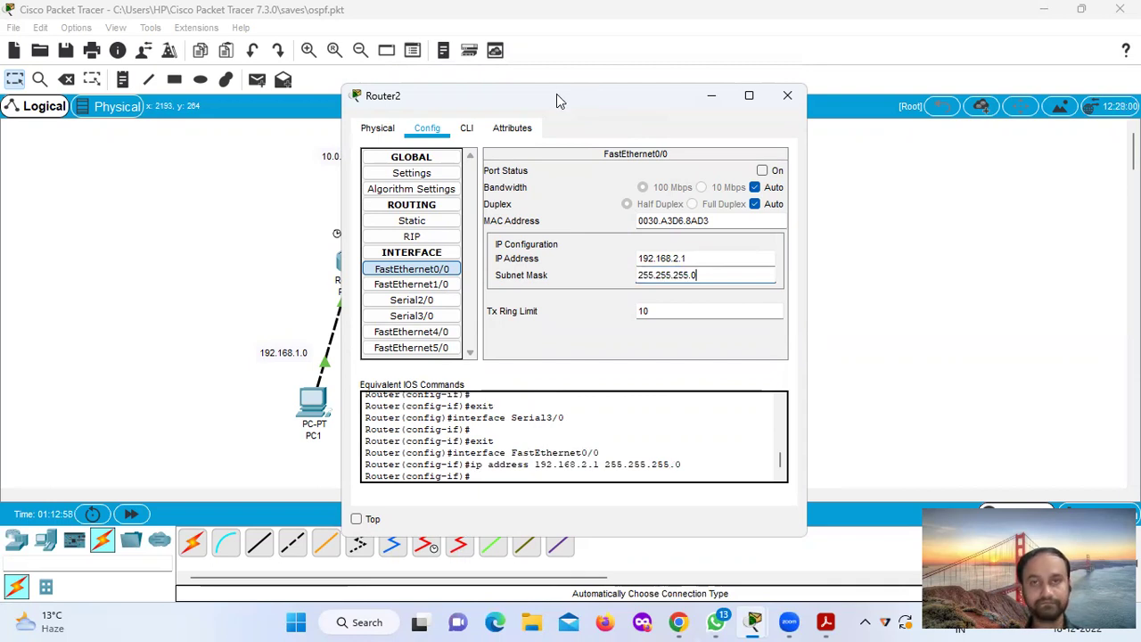
{"action": "left_click", "coordinate": [762, 170]}
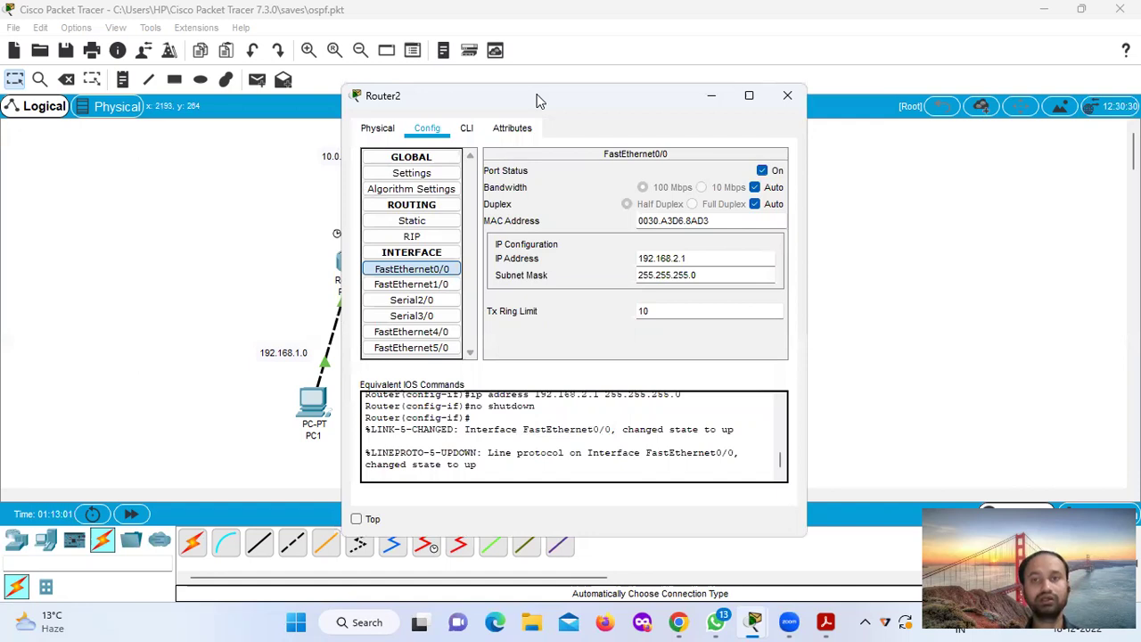
Step: Turn on Router2's Serial2/0 interface
{"action": "left_click_drag", "start_coordinate": [538, 100], "coordinate": [559, 118]}
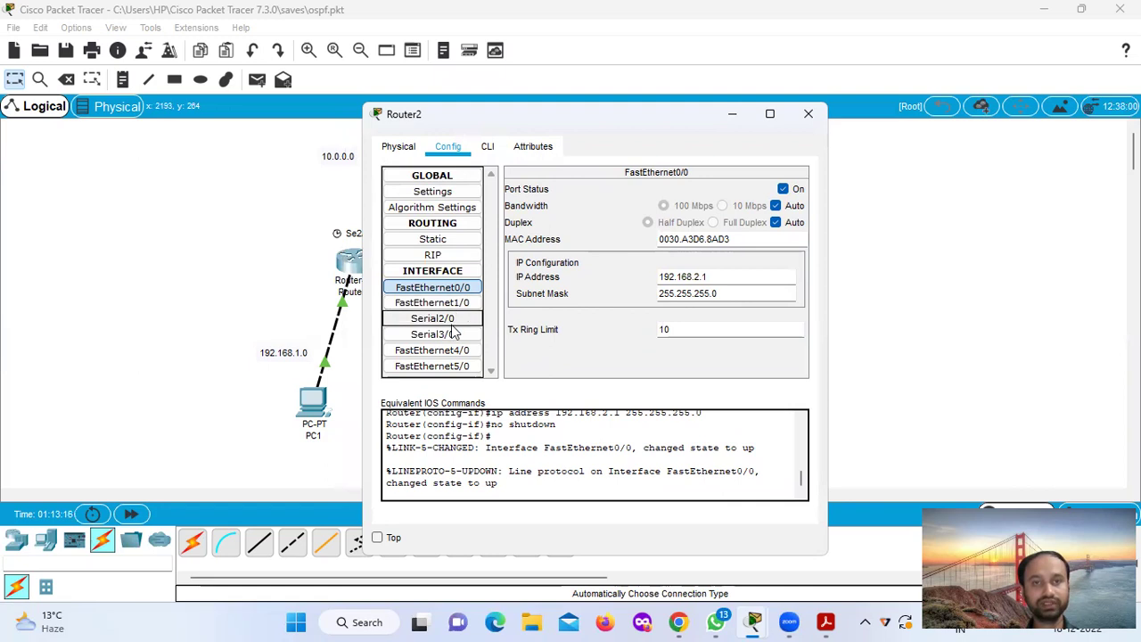
{"action": "left_click", "coordinate": [435, 321]}
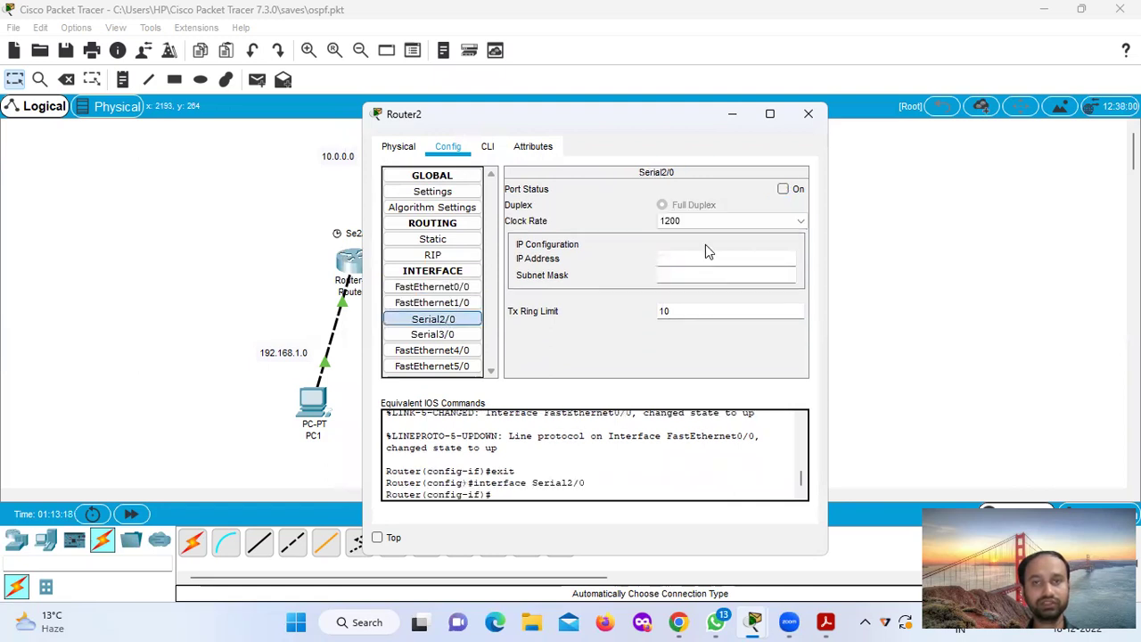
{"action": "left_click", "coordinate": [783, 189]}
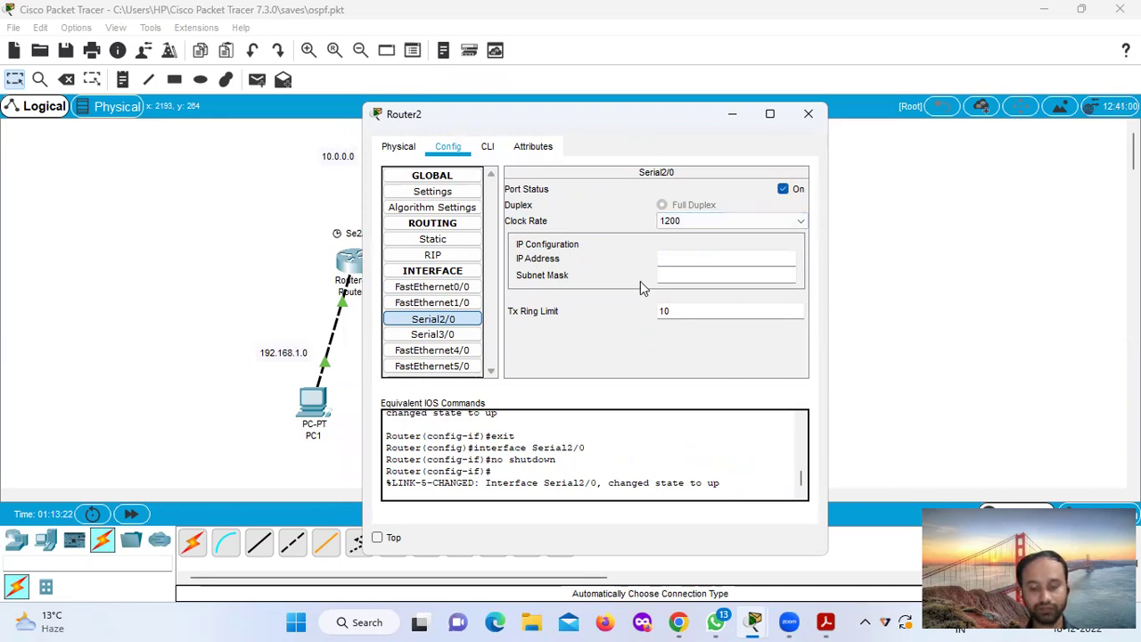
Step: Give Router2's Serial2/0 interface the IP address 11.11.0.3 with subnet mask 255.0.0.0
{"action": "left_click", "coordinate": [675, 259]}
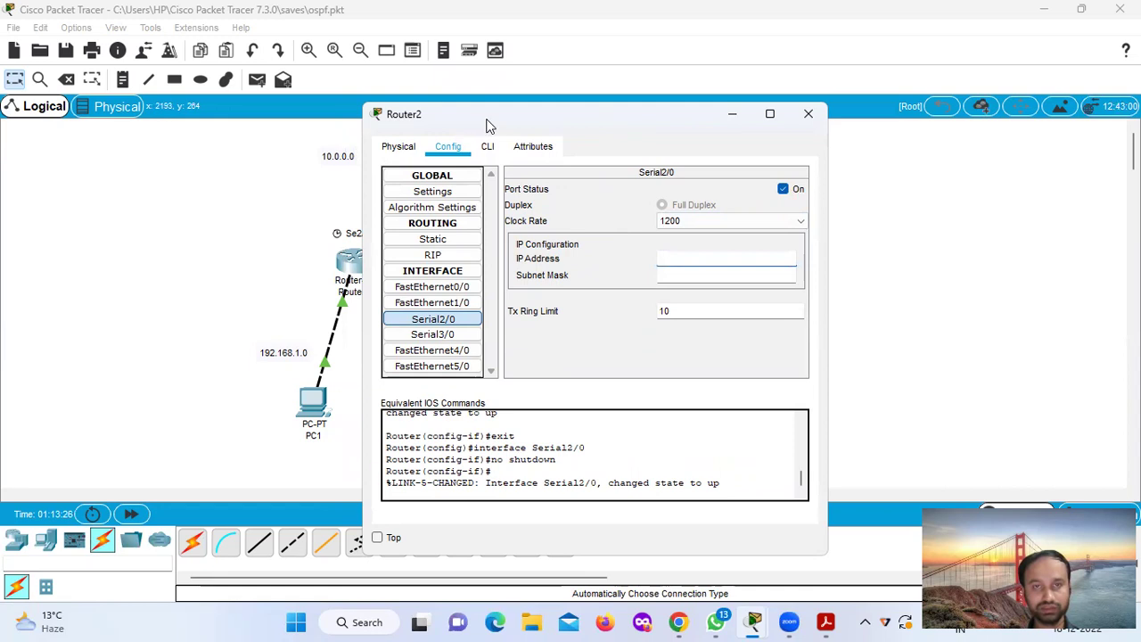
{"action": "left_click_drag", "start_coordinate": [482, 119], "coordinate": [658, 346]}
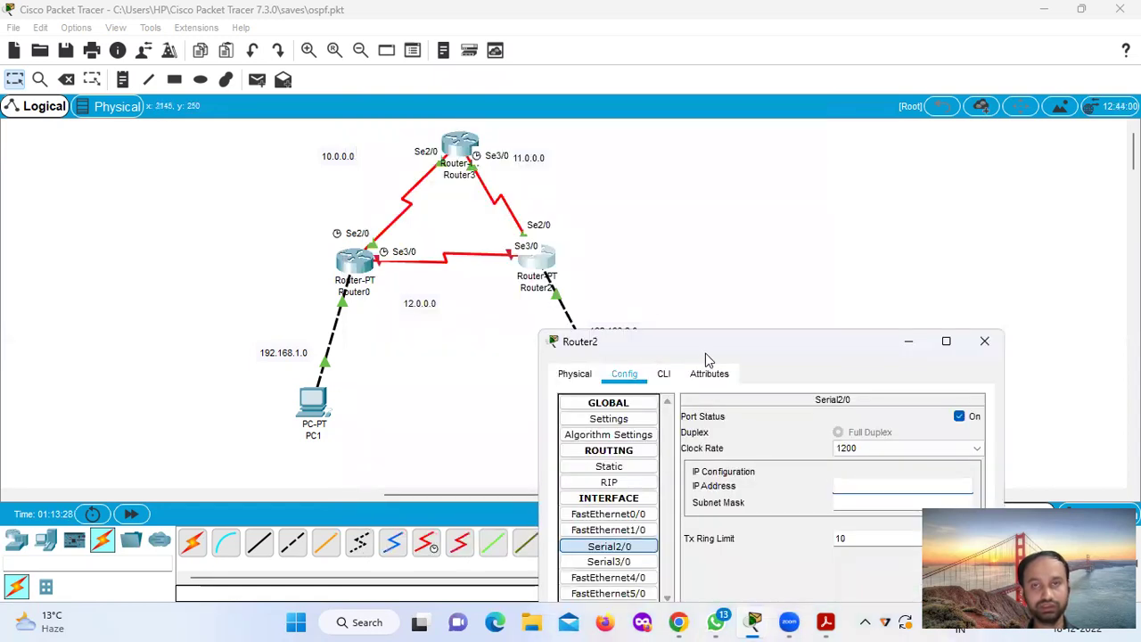
{"action": "left_click_drag", "start_coordinate": [700, 346], "coordinate": [581, 137]}
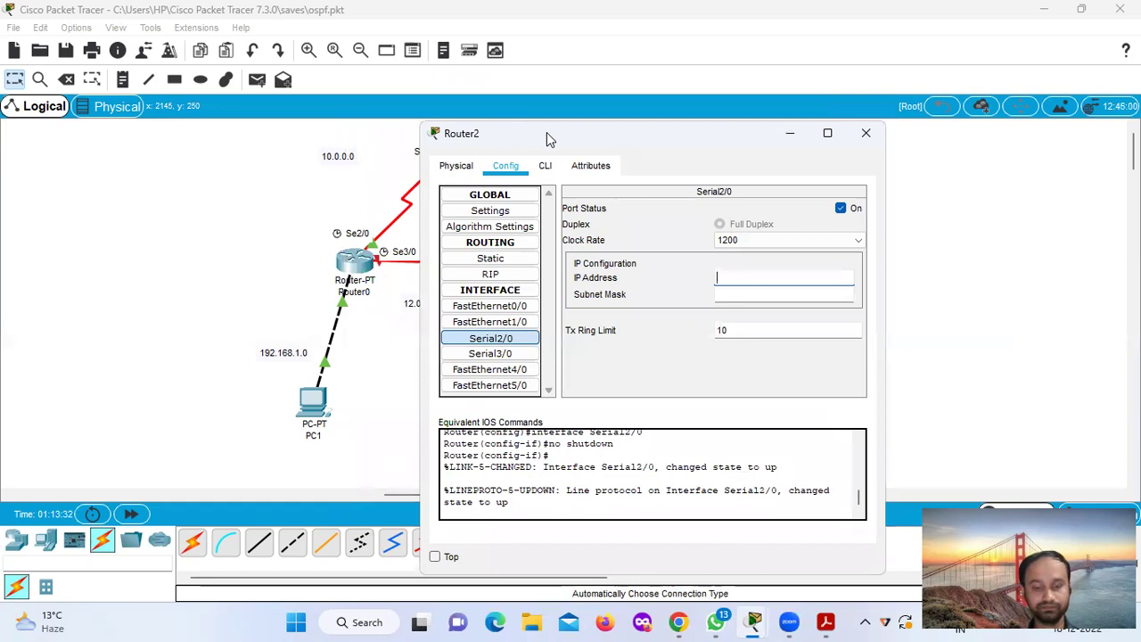
{"action": "left_click_drag", "start_coordinate": [540, 137], "coordinate": [512, 126]}
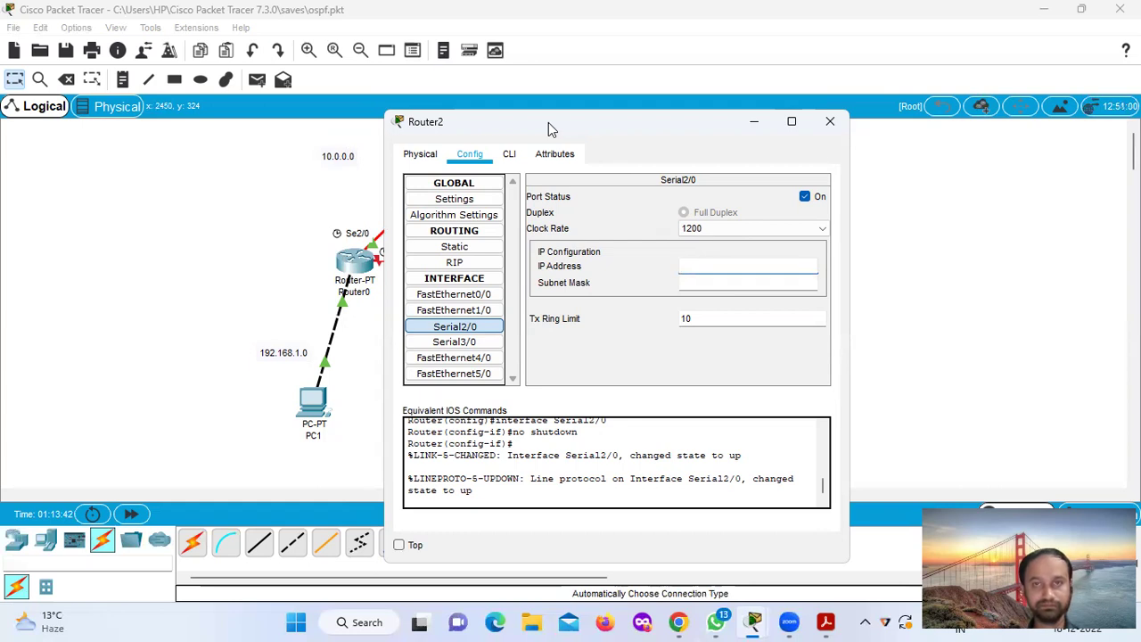
{"action": "type", "text": "11.11.0.3"}
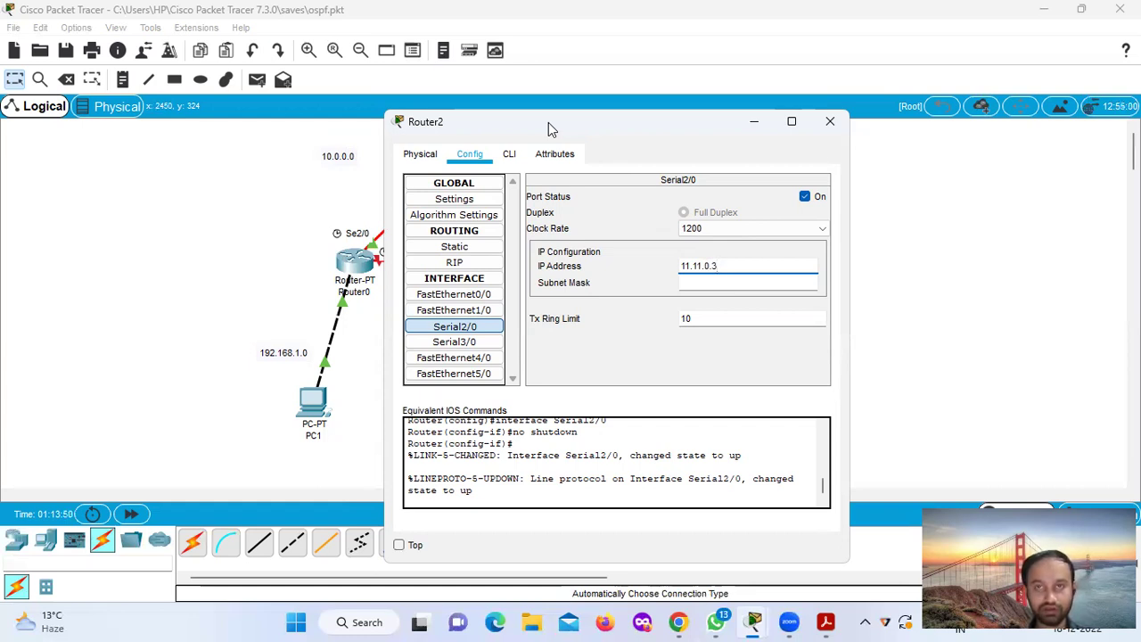
{"action": "key", "text": "Tab"}
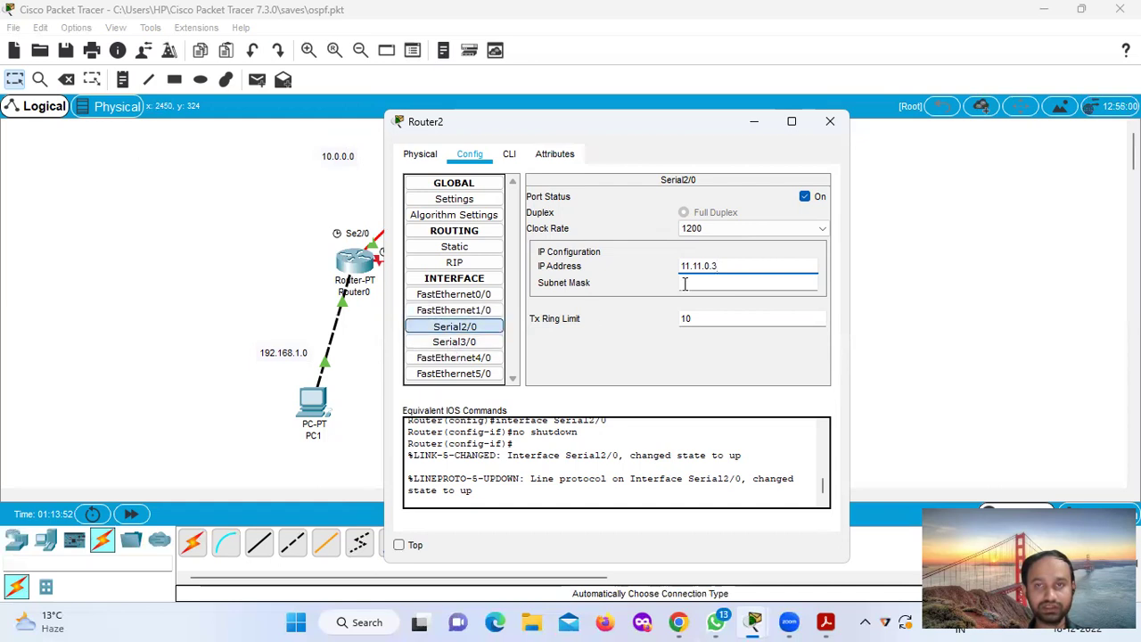
Step: Turn on Router2's Serial3/0 interface
{"action": "left_click", "coordinate": [468, 344]}
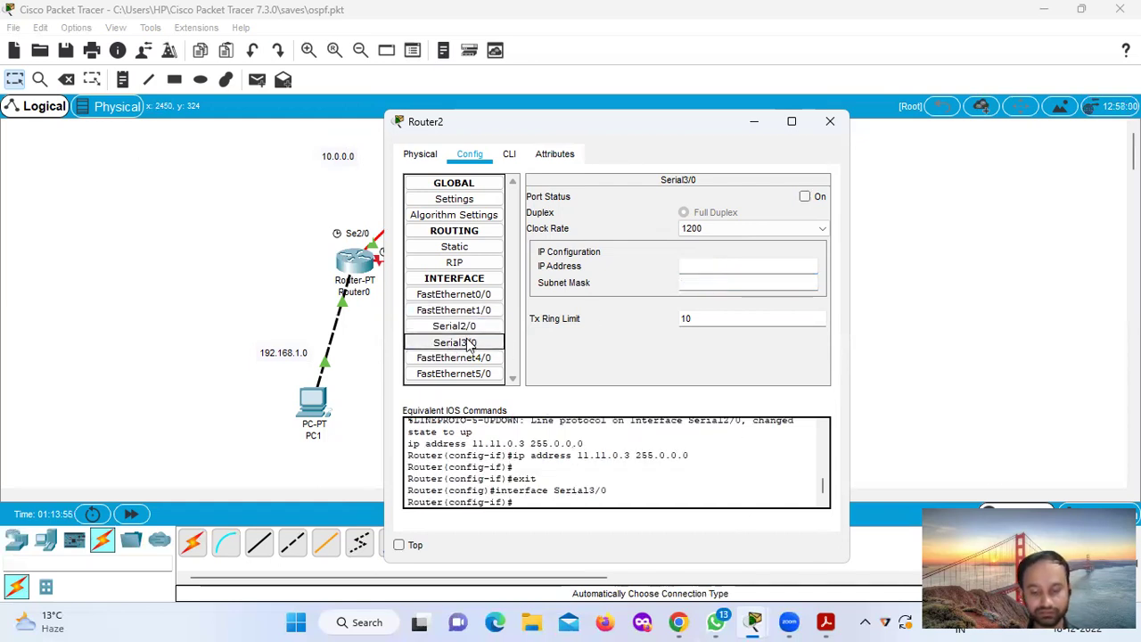
{"action": "left_click", "coordinate": [713, 265]}
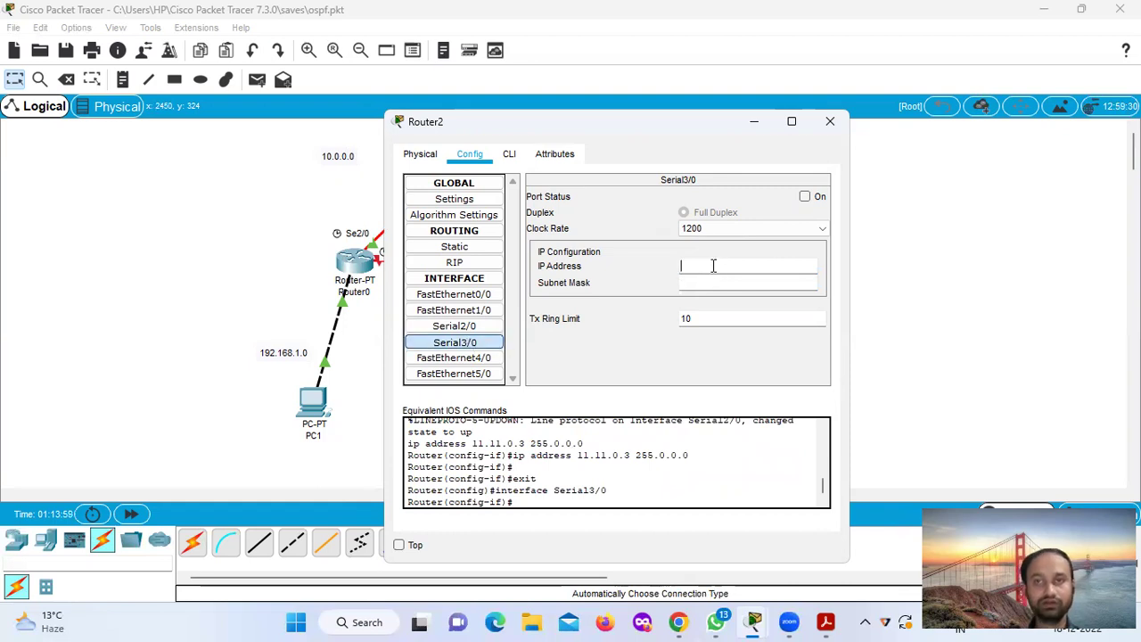
{"action": "left_click", "coordinate": [809, 200]}
Step: Give Router2's Serial3/0 interface the IP address 12.12.0.3 with subnet mask 255.0.0.0 and close the router's window
{"action": "left_click", "coordinate": [457, 326]}
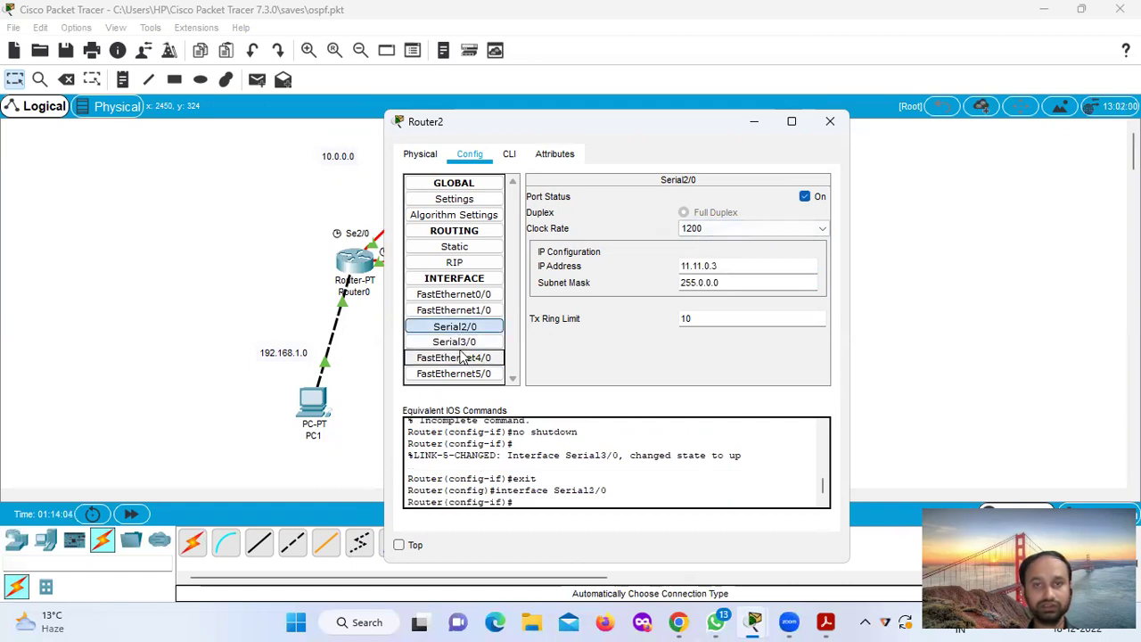
{"action": "left_click", "coordinate": [454, 342]}
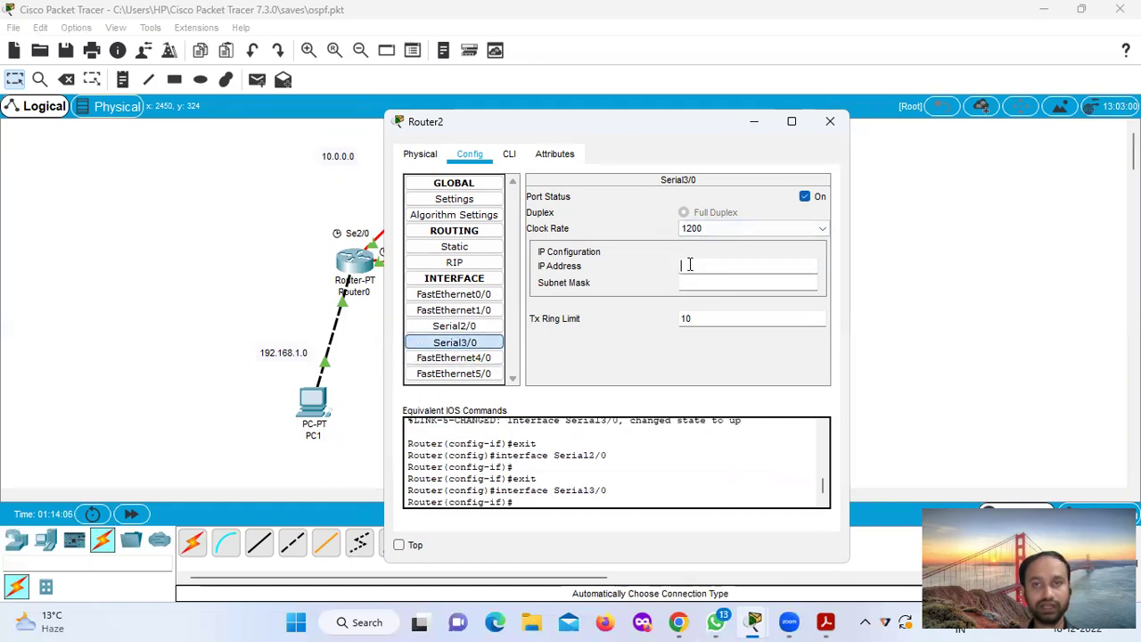
{"action": "type", "text": "12"}
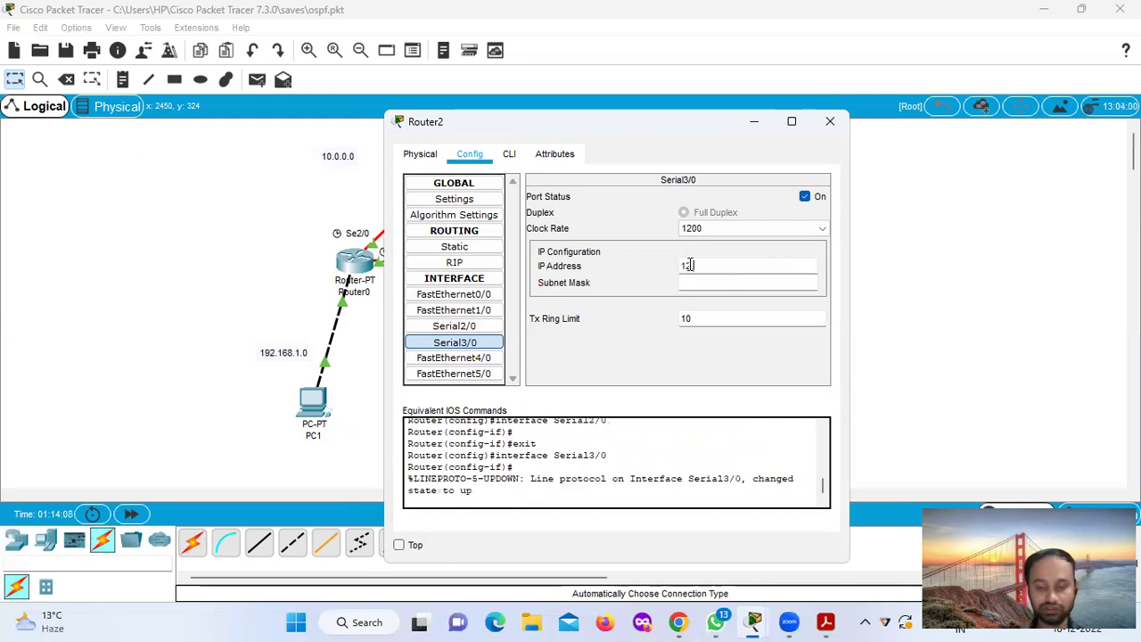
{"action": "type", "text": ".12"}
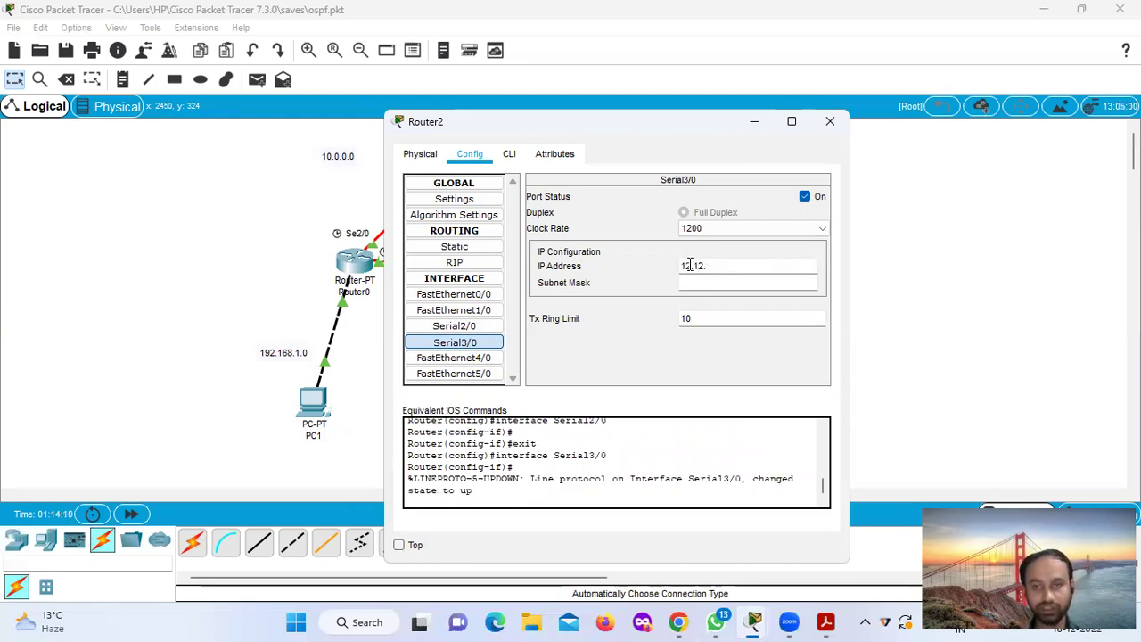
{"action": "type", "text": ".0.3"}
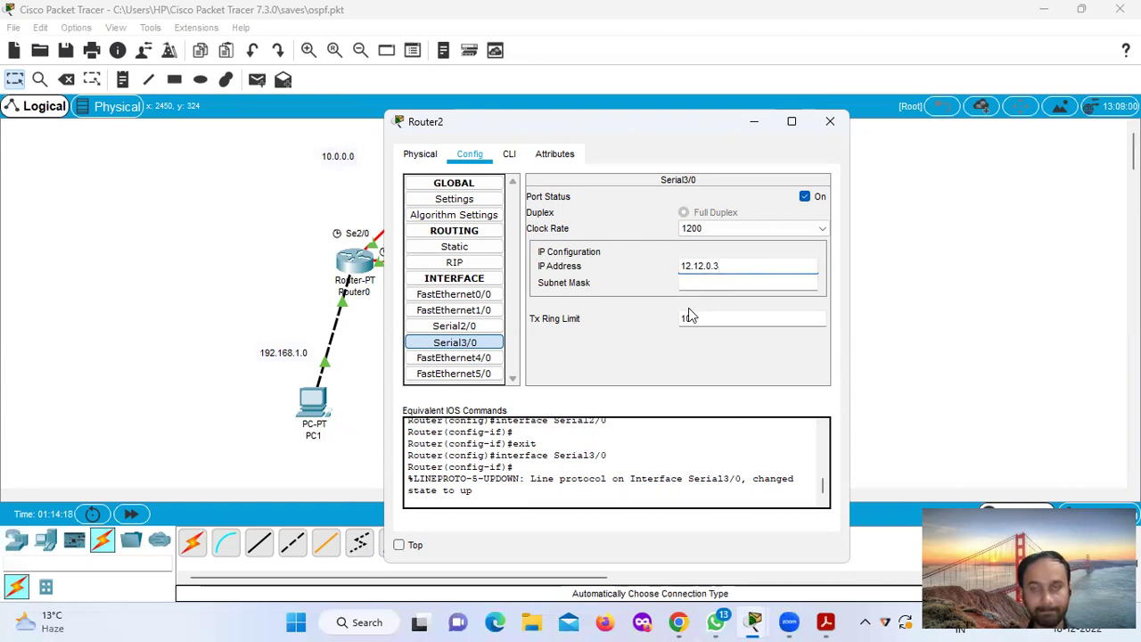
{"action": "left_click", "coordinate": [702, 282]}
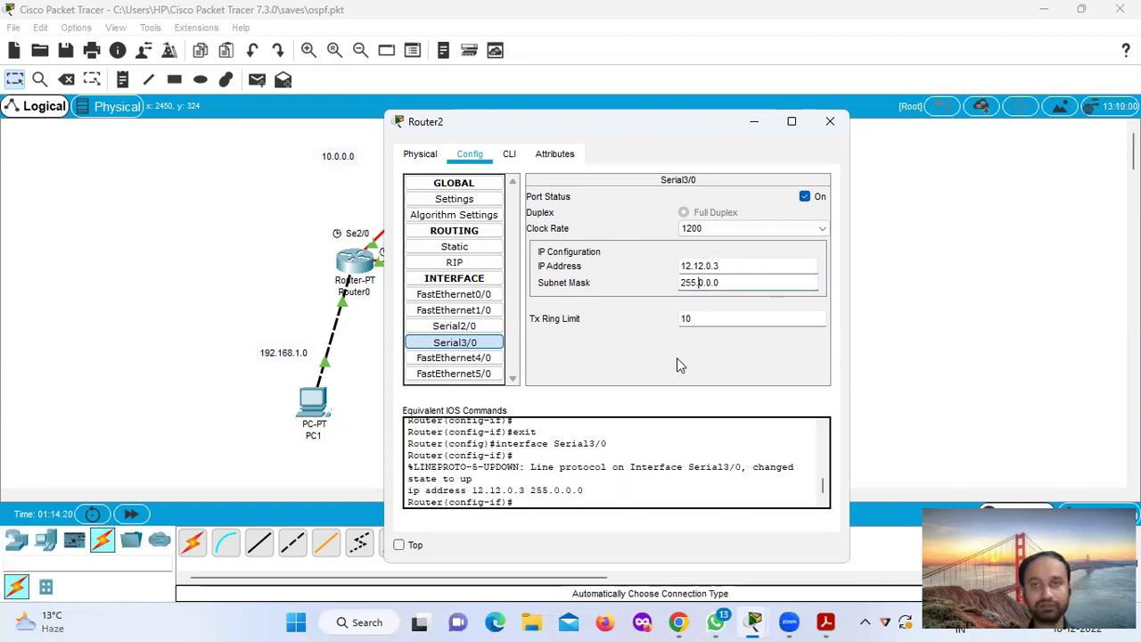
{"action": "left_click", "coordinate": [724, 89]}
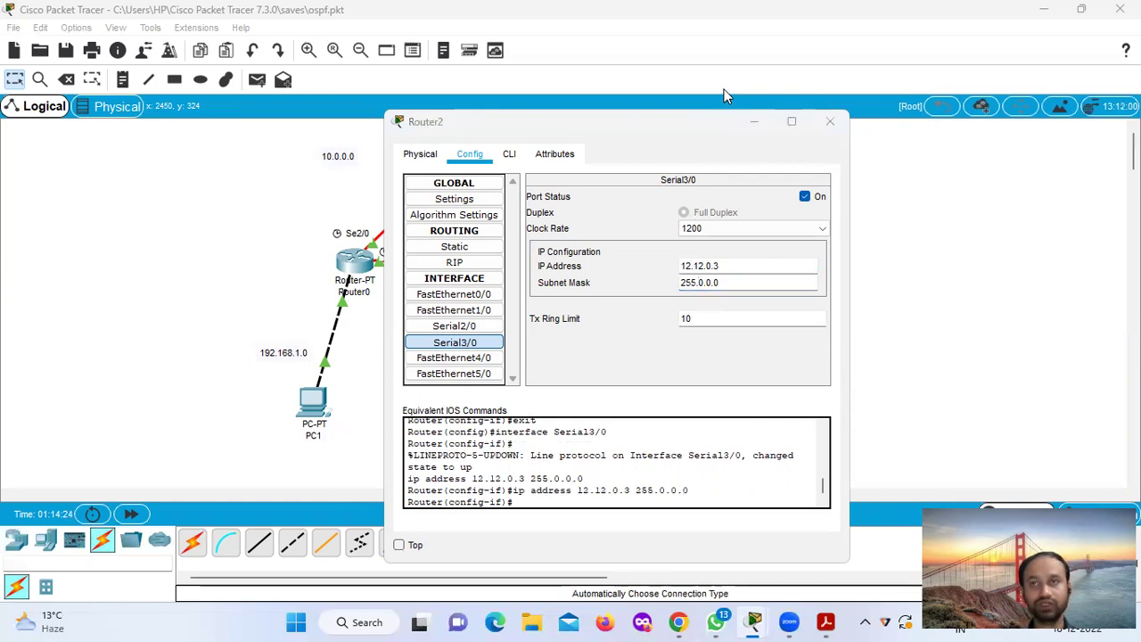
{"action": "left_click", "coordinate": [550, 364]}
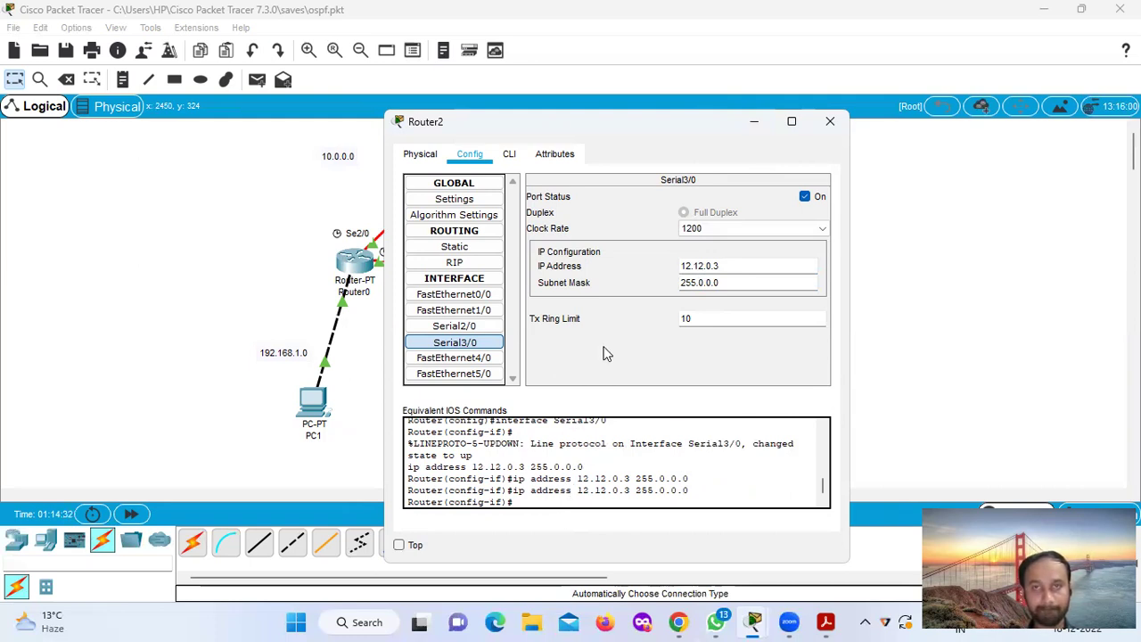
{"action": "left_click", "coordinate": [486, 329]}
{"action": "left_click", "coordinate": [474, 343]}
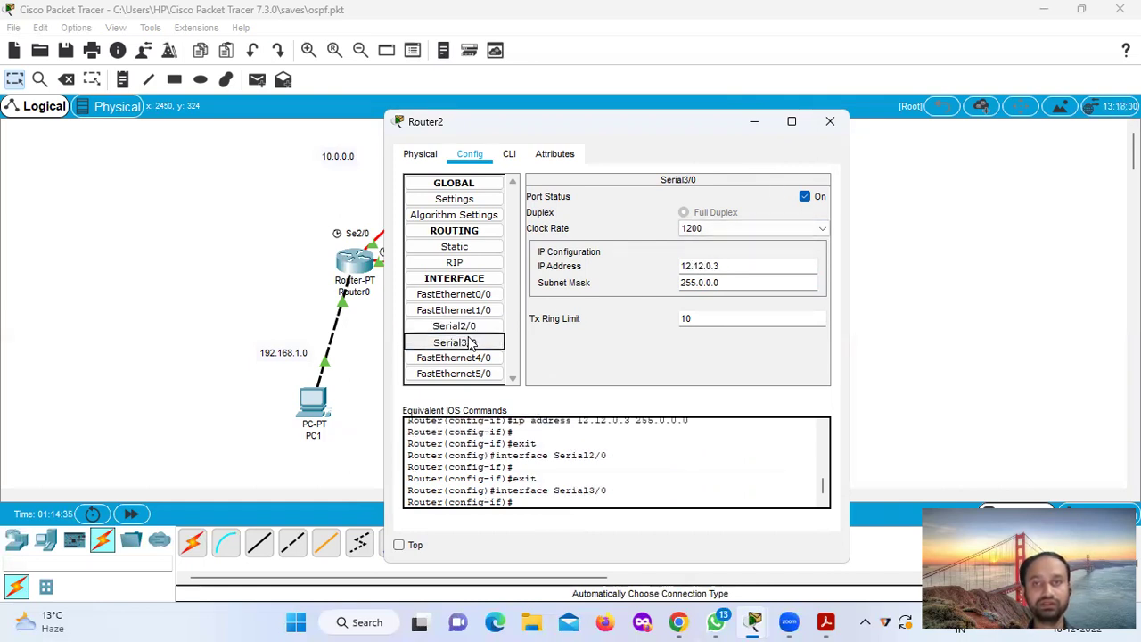
{"action": "left_click", "coordinate": [831, 127]}
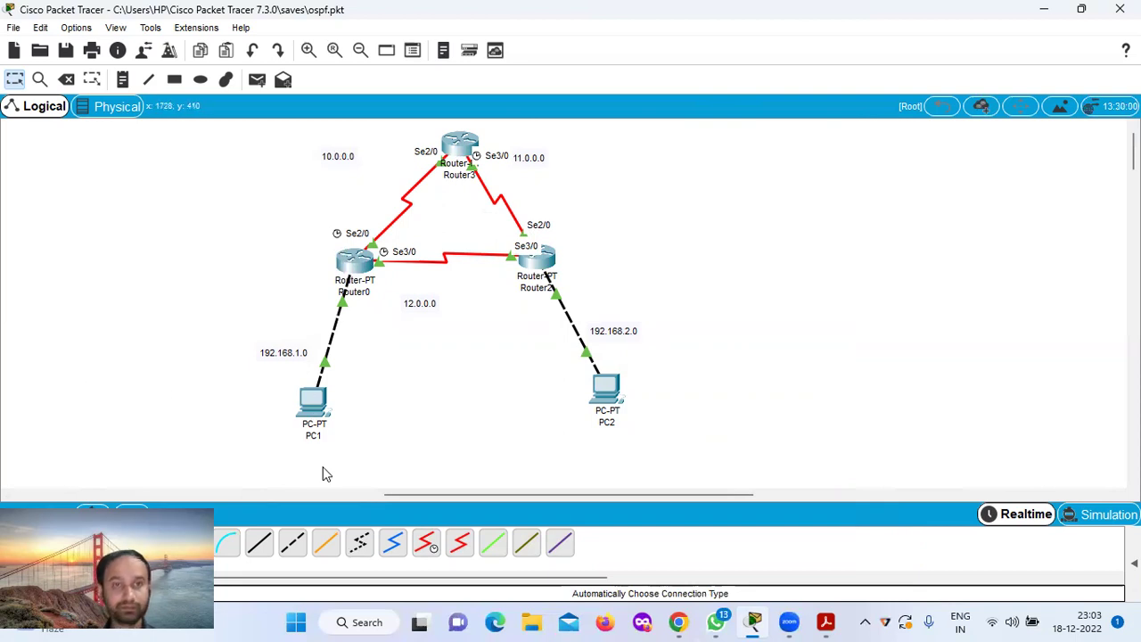
Step: Send a simple PDU from PC1 to Router2 and show the PDU list with its status
{"action": "left_click", "coordinate": [257, 79]}
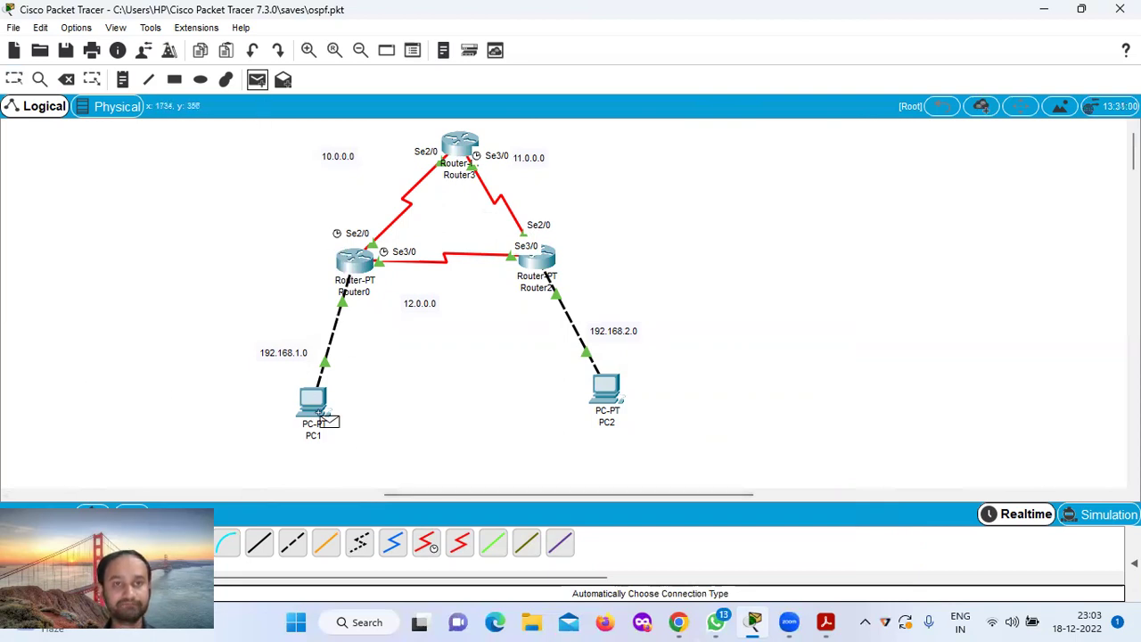
{"action": "mouse_move", "coordinate": [323, 417]}
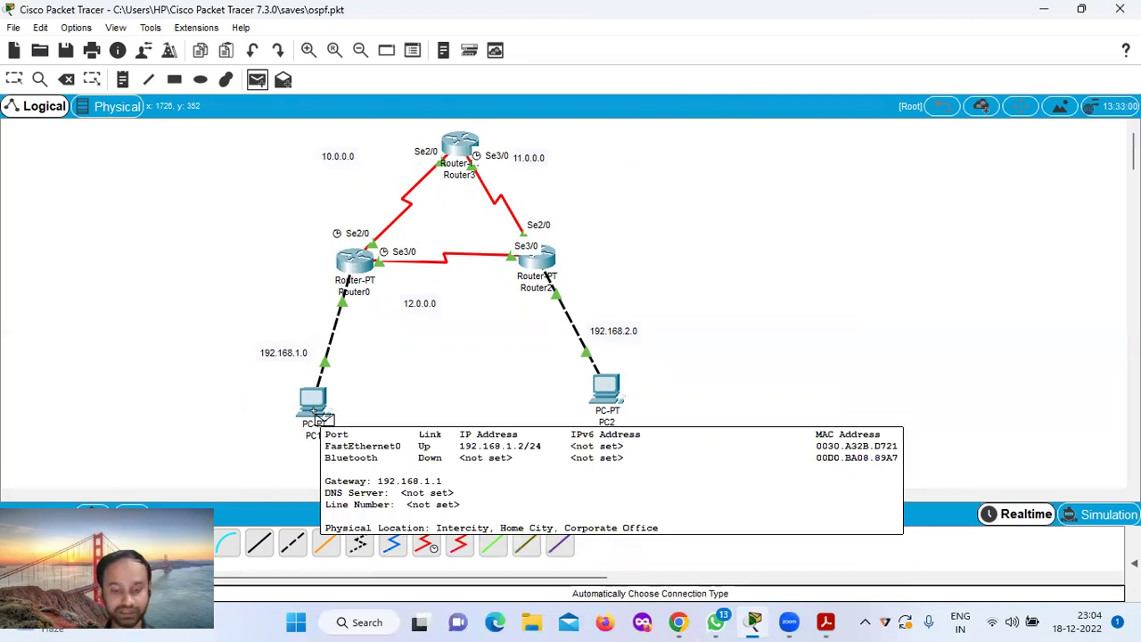
{"action": "left_click", "coordinate": [324, 417]}
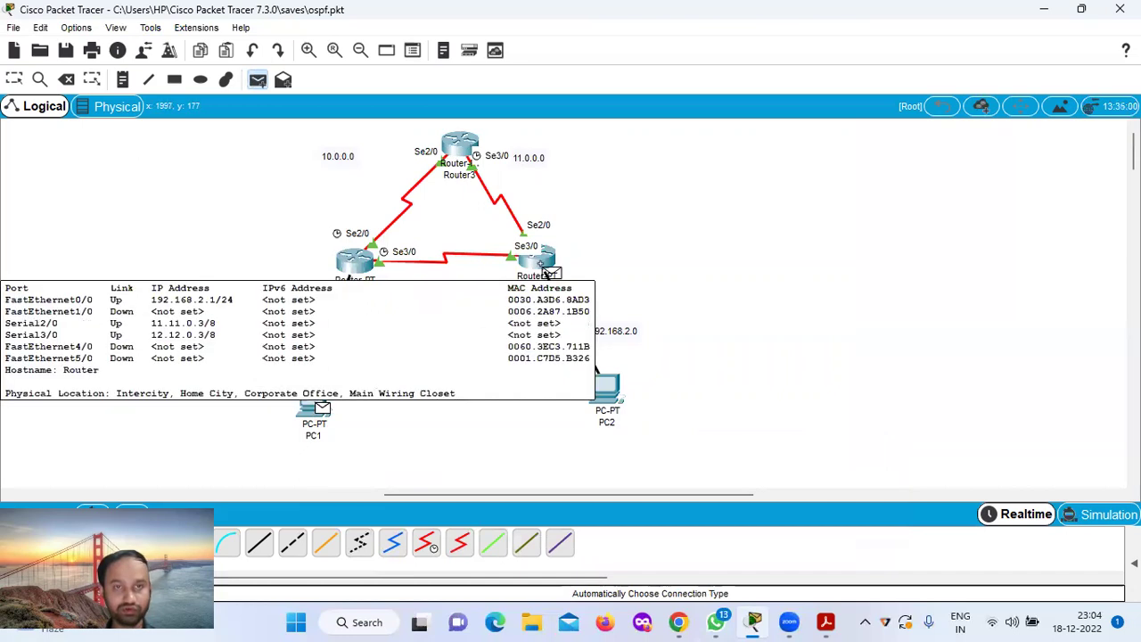
{"action": "left_click", "coordinate": [546, 272]}
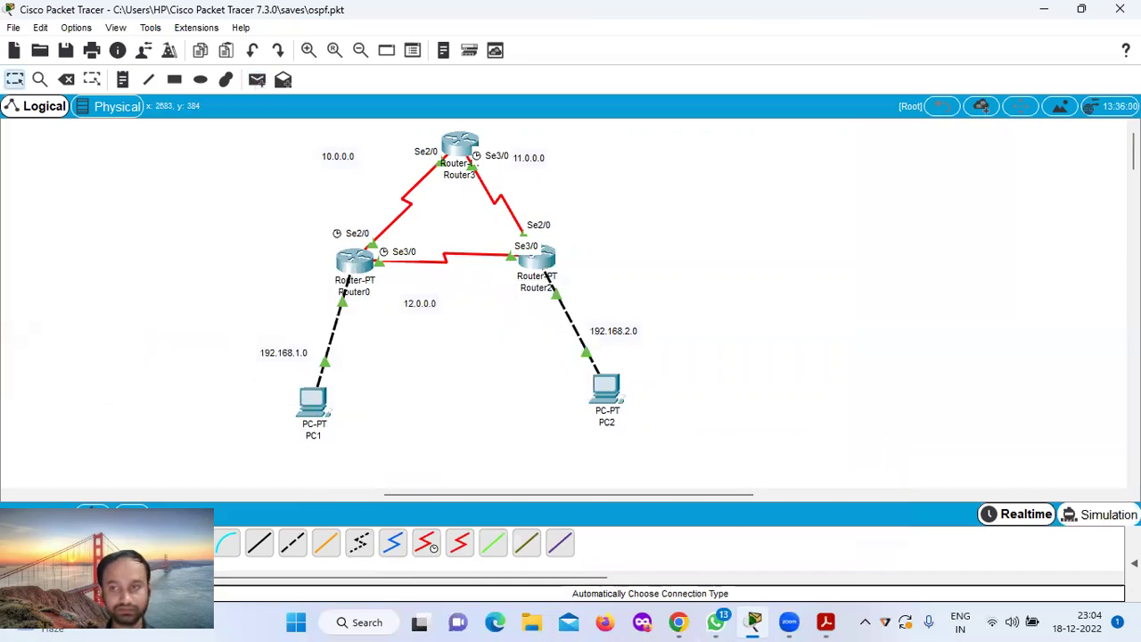
{"action": "left_click", "coordinate": [1135, 563]}
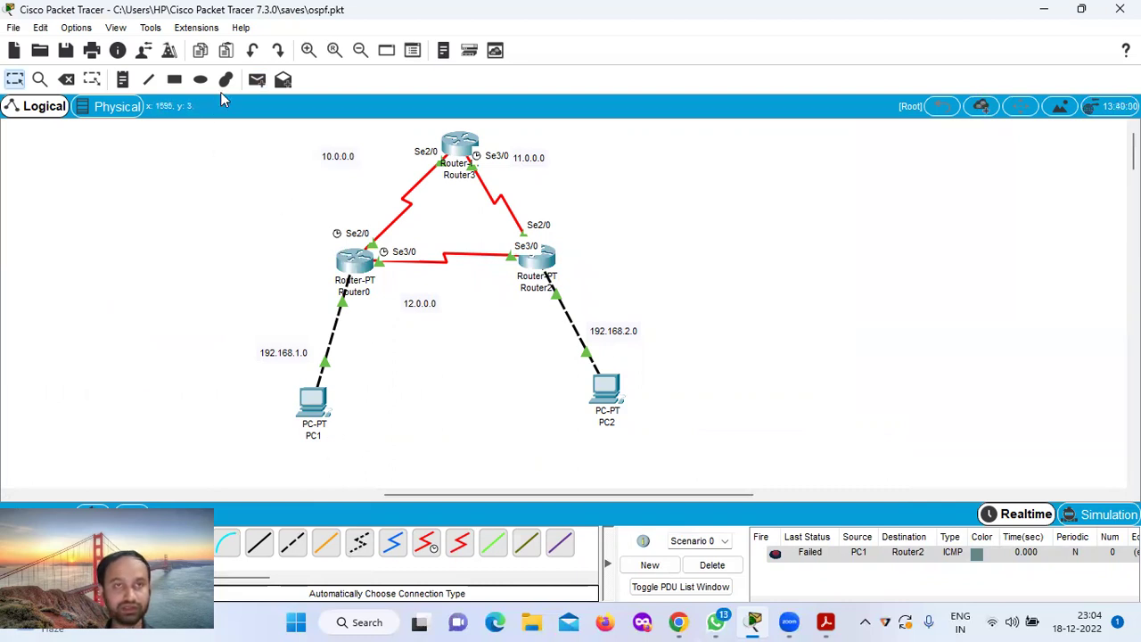
Step: Send a simple PDU from PC1 to Router0 to test their connection
{"action": "left_click", "coordinate": [258, 80]}
{"action": "left_click", "coordinate": [317, 403]}
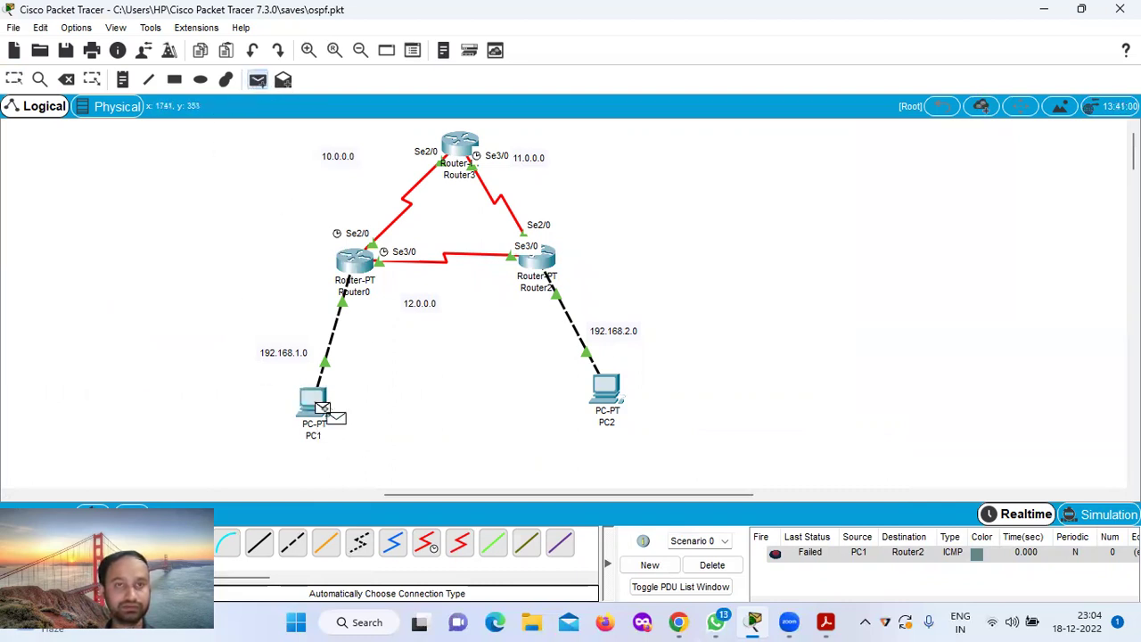
{"action": "left_click", "coordinate": [362, 268]}
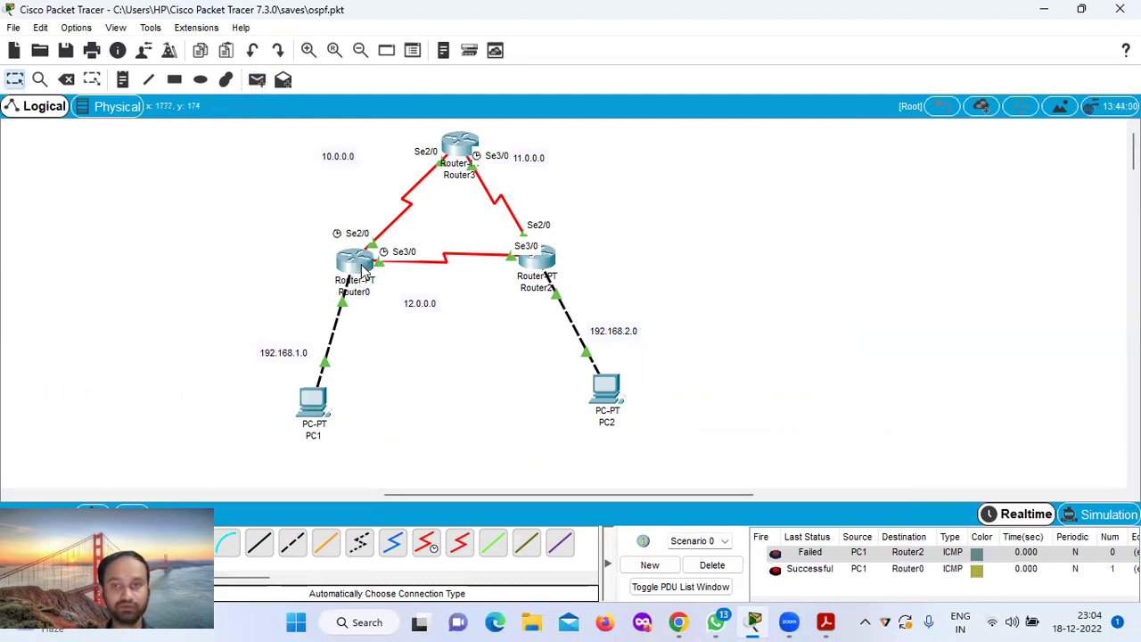